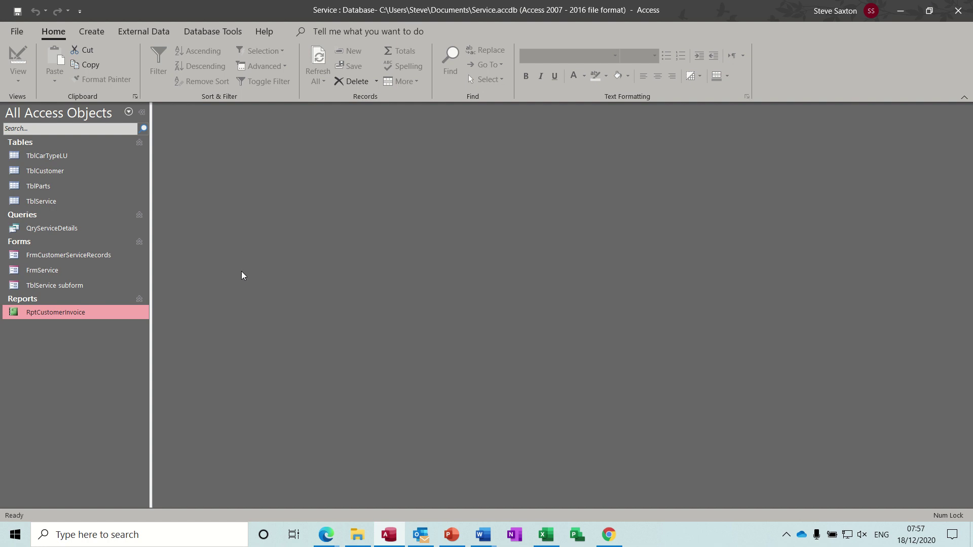
- Inspect the TblService table in Design View and Datasheet View, then close it
right_click(53, 203)
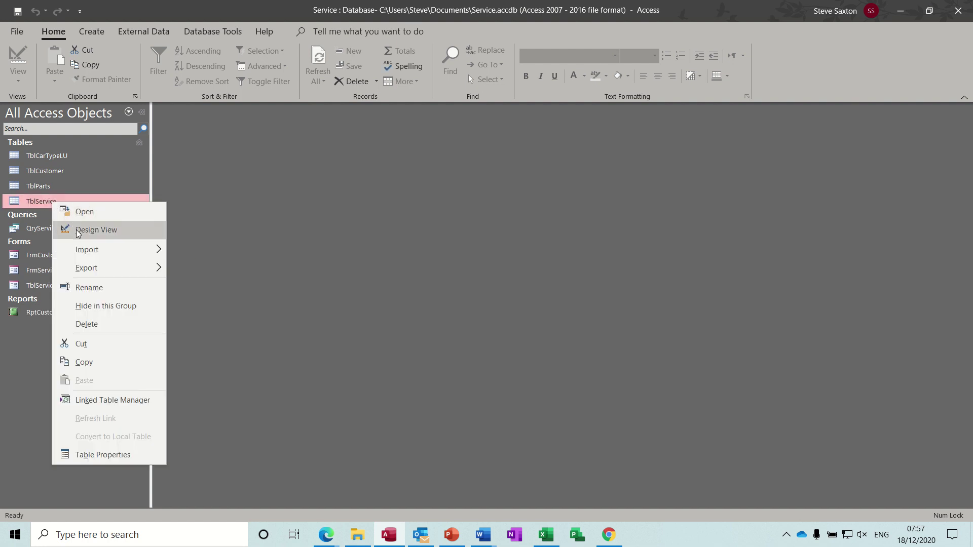
click(74, 228)
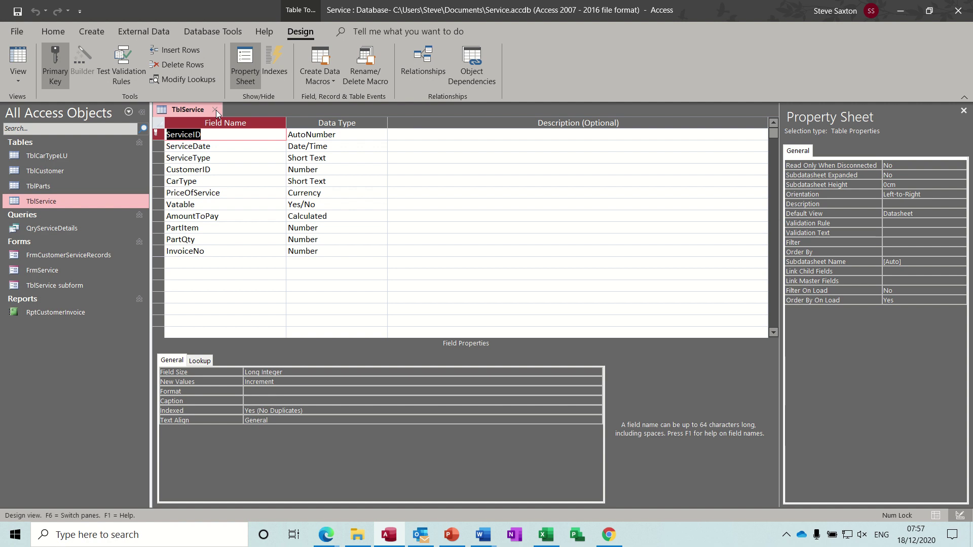
click(29, 58)
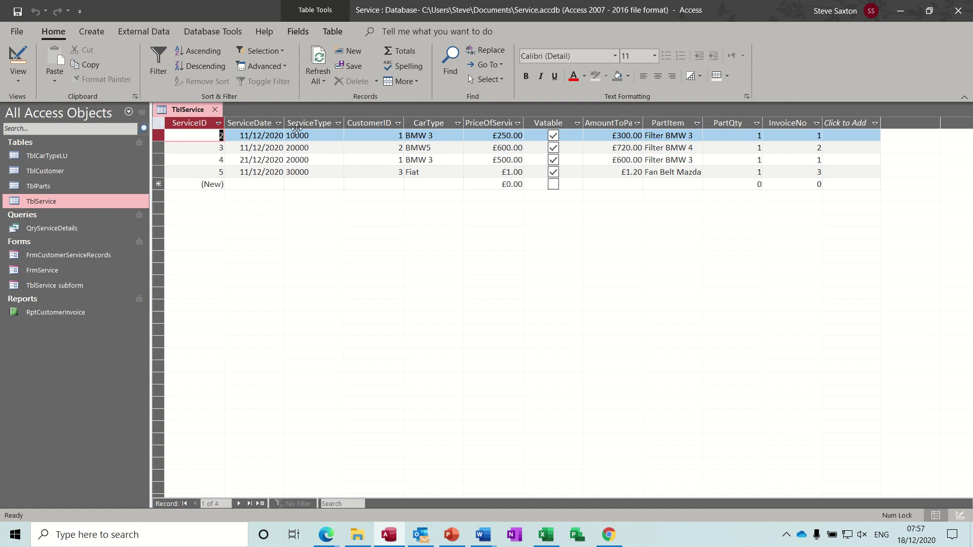
click(215, 110)
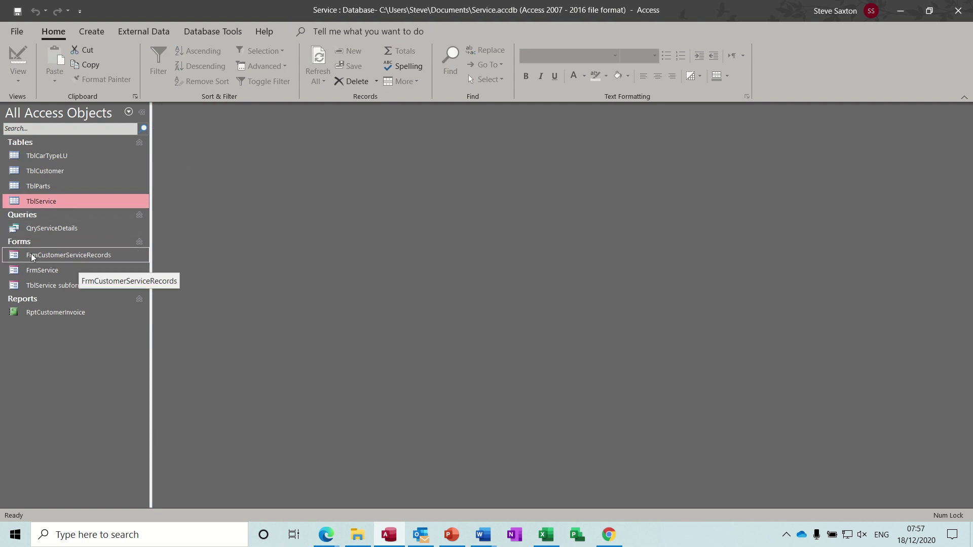
- Open FrmCustomerServiceRecords to view customer 1's service records, then select QryServiceDetails
double_click(49, 256)
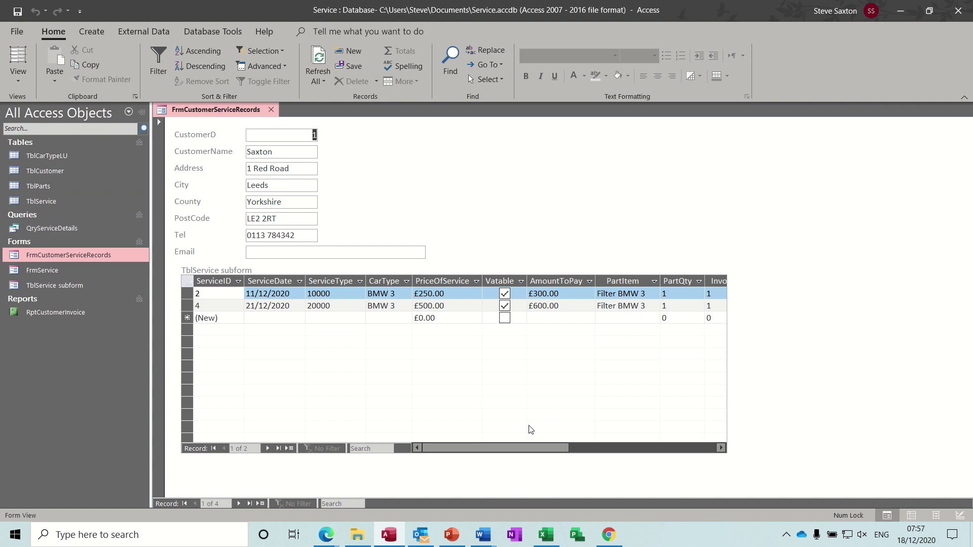
drag(463, 449, 479, 449)
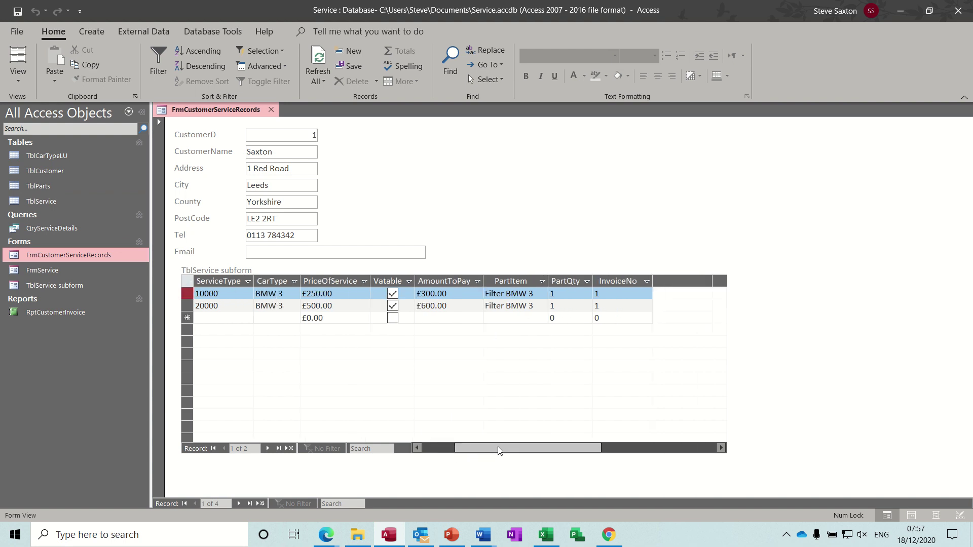
click(681, 293)
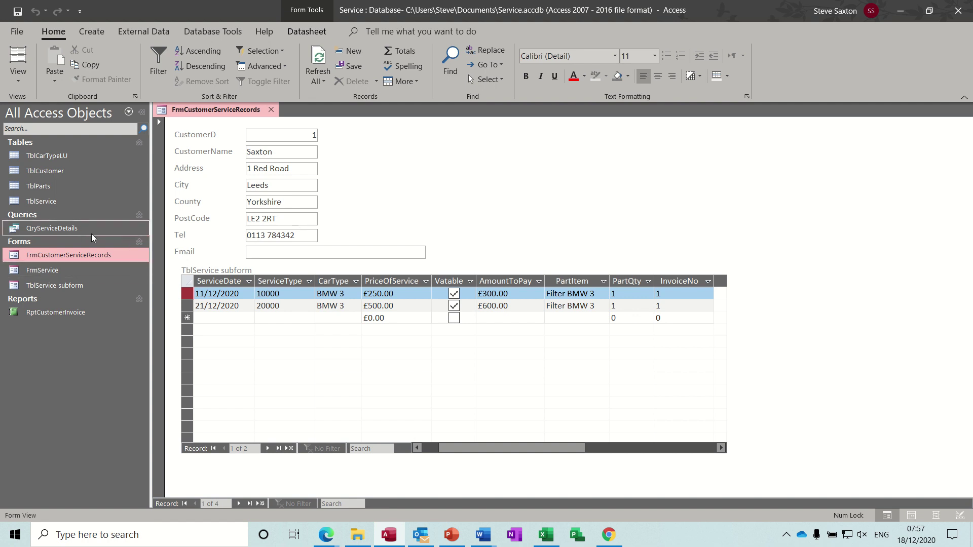
click(77, 229)
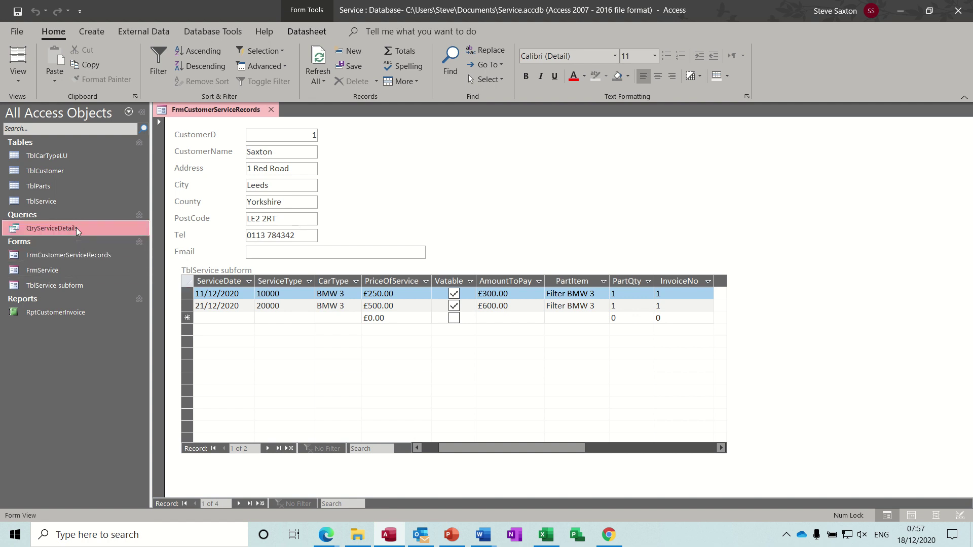
- Close the form, review QryServiceDetails in Design View without side panes, then close the query
click(271, 110)
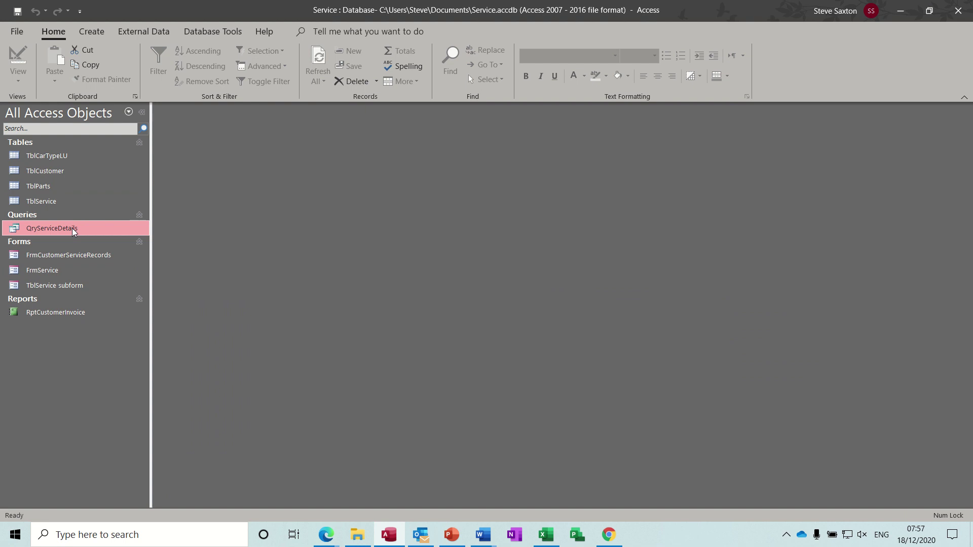
right_click(74, 232)
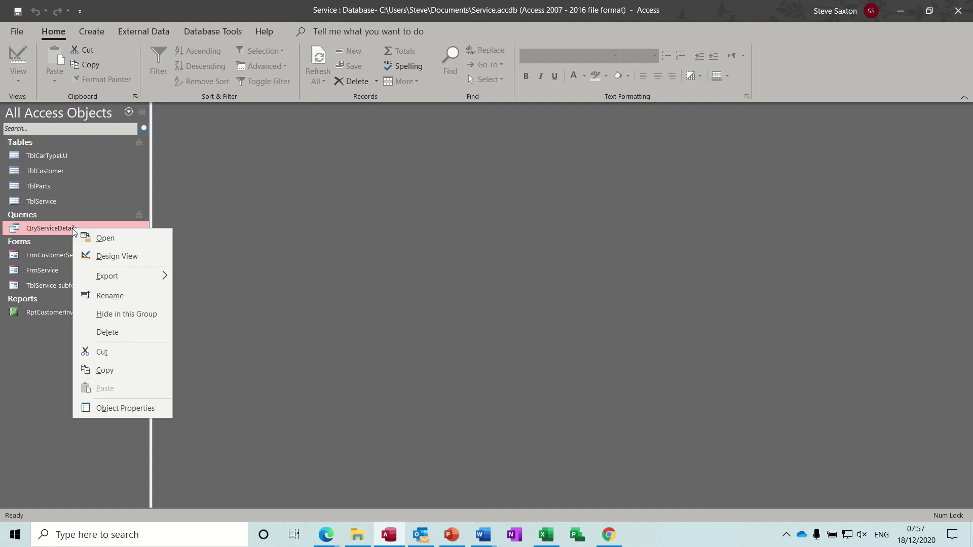
click(106, 256)
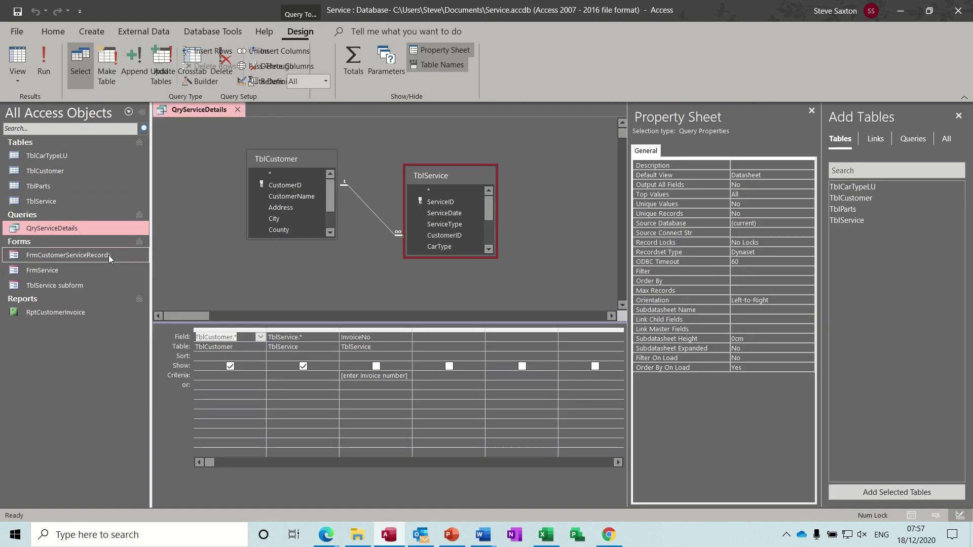
click(811, 110)
click(959, 116)
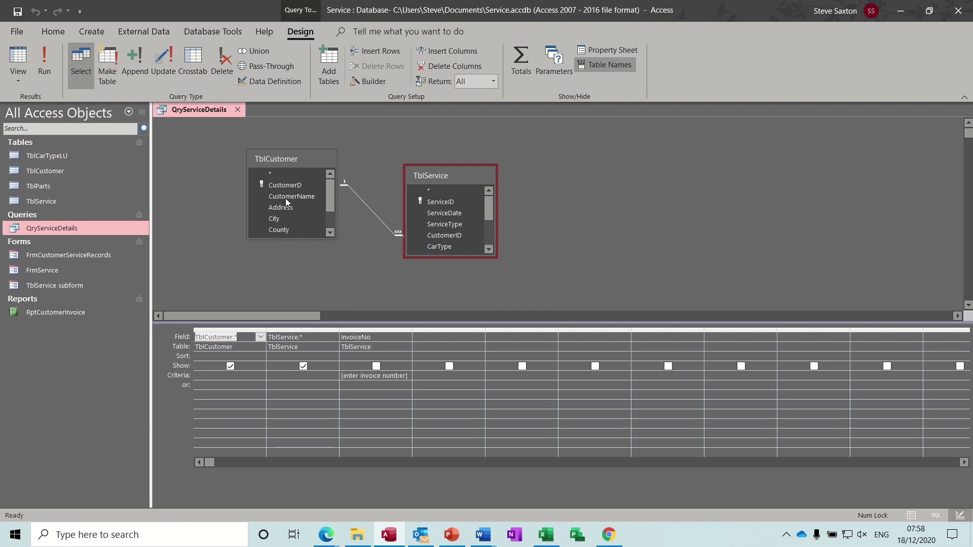
click(238, 110)
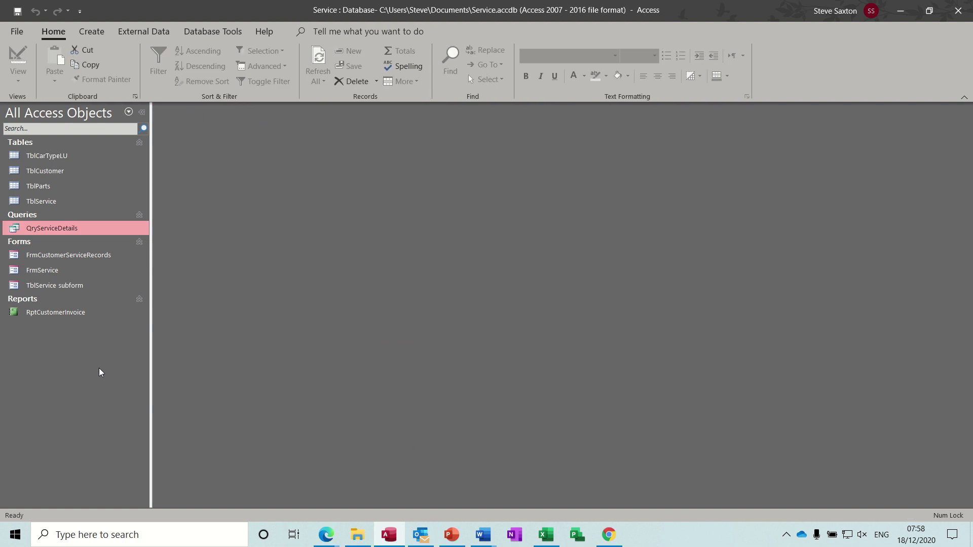
click(75, 314)
right_click(75, 314)
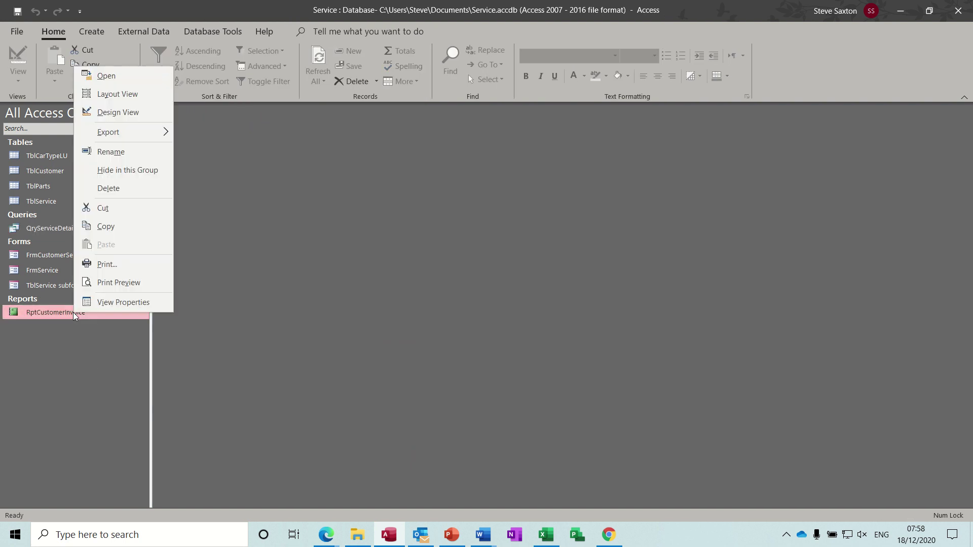
click(107, 114)
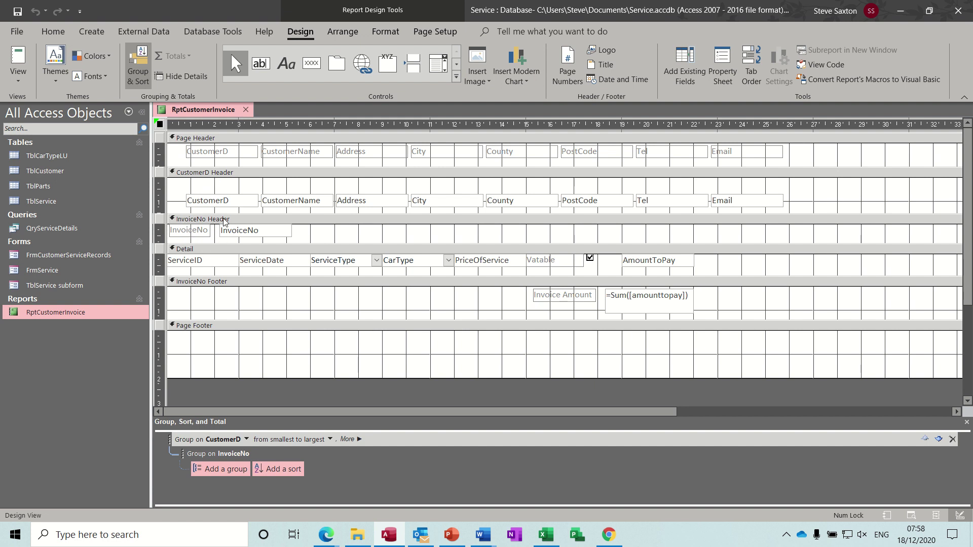
click(245, 110)
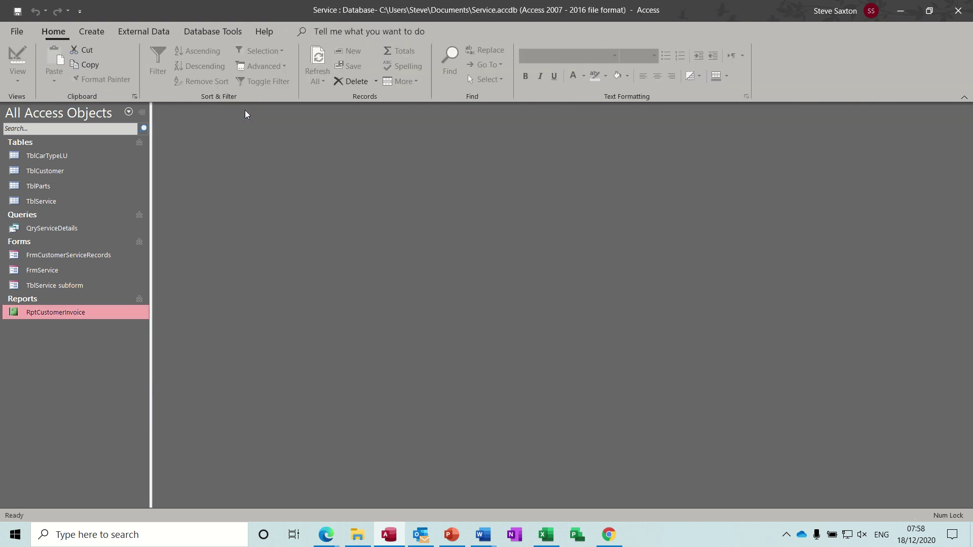
- Run RptCustomerInvoice for invoice number 1
double_click(54, 312)
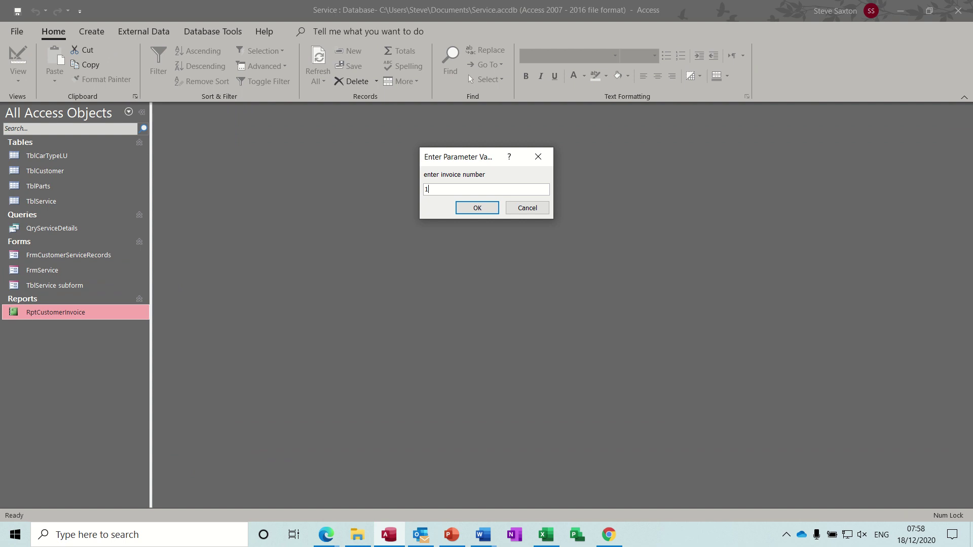
text(1)
key(Return)
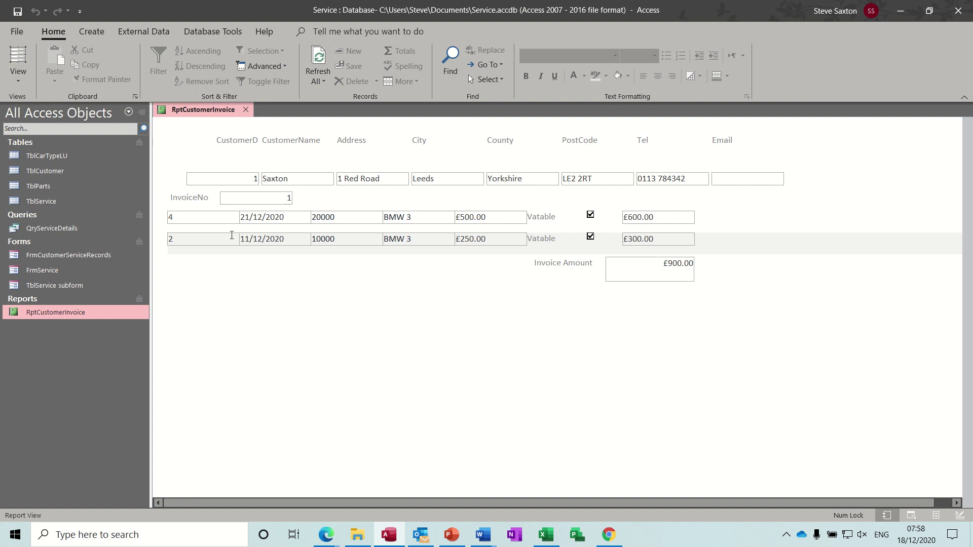
- Close and rerun RptCustomerInvoice for invoice number 2, showing £720.00
click(245, 109)
double_click(86, 315)
text(2)
key(Return)
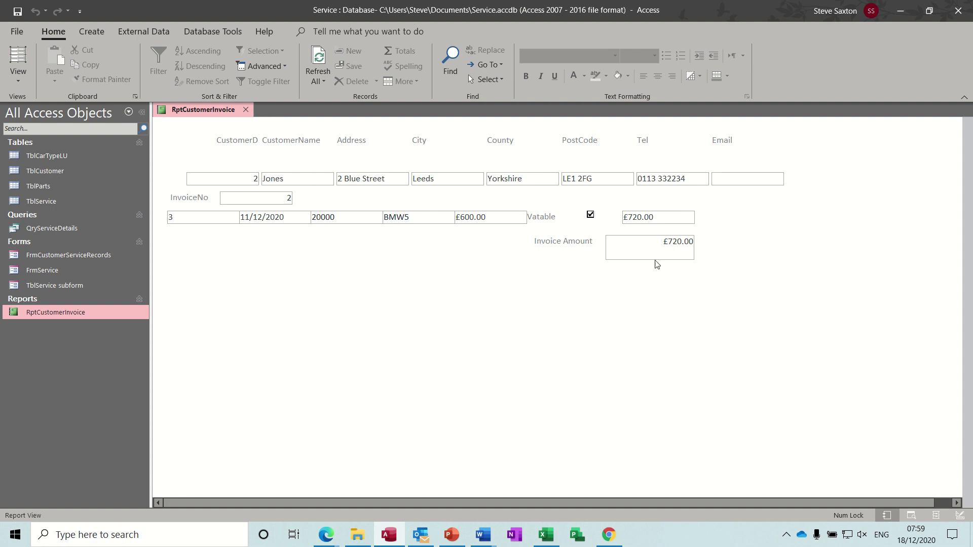
- View RptCustomerInvoice in Design View, with its =Sum([amounttopay]) footer, then close it
click(19, 76)
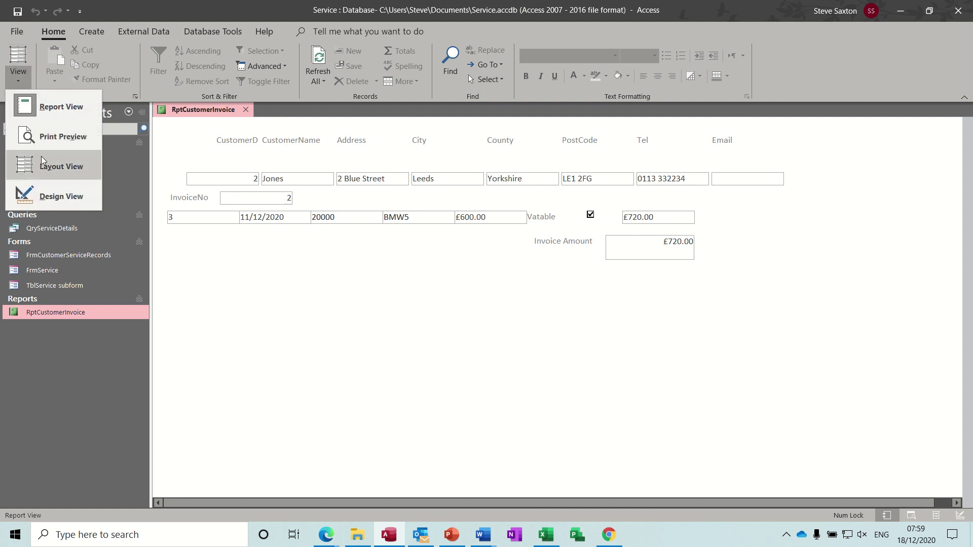
click(50, 196)
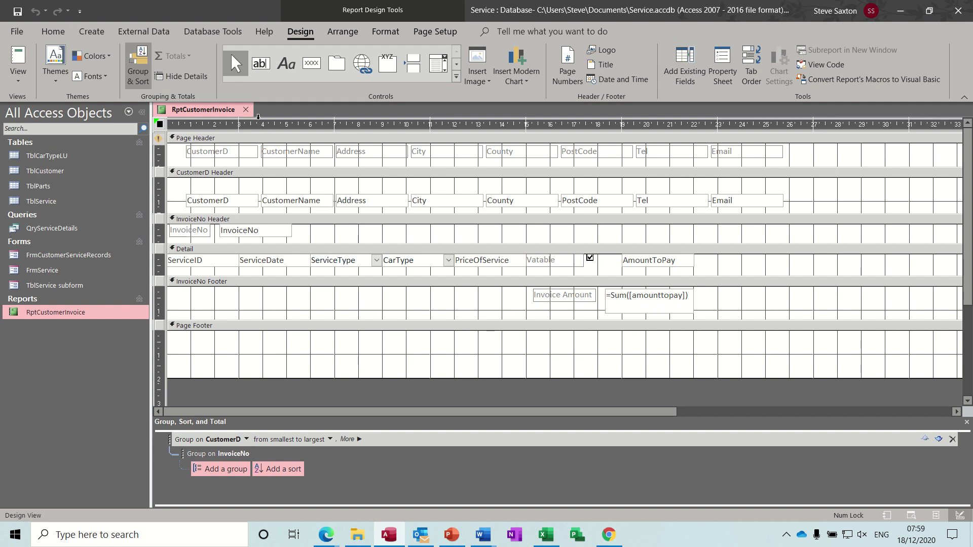
click(247, 110)
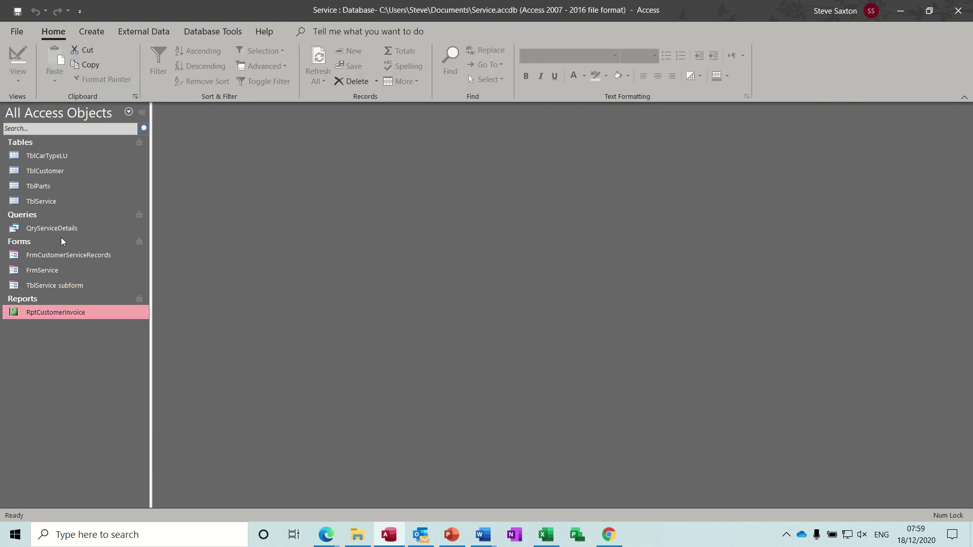
- Create a new query on TblCustomer and TblService including all fields of both tables
click(91, 31)
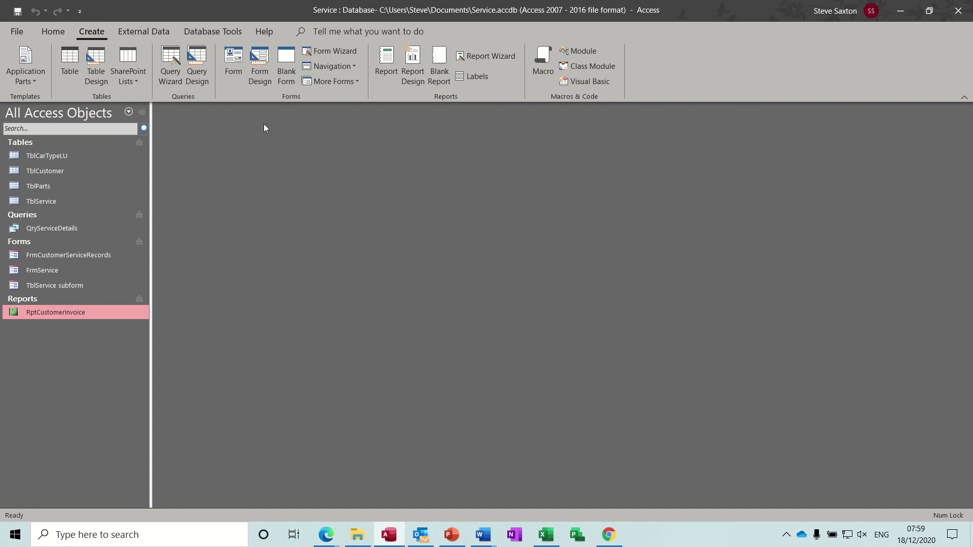
click(201, 66)
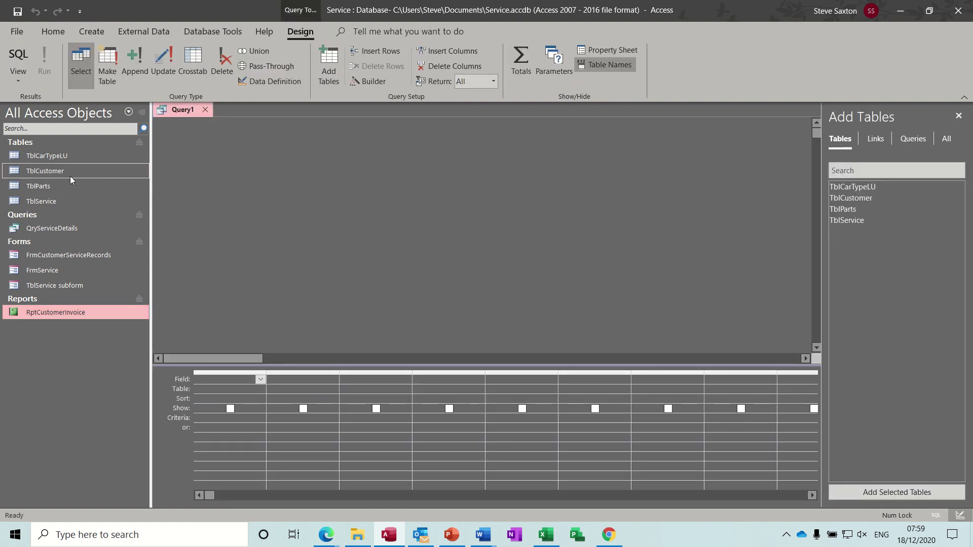
drag(68, 175, 304, 187)
drag(56, 201, 480, 212)
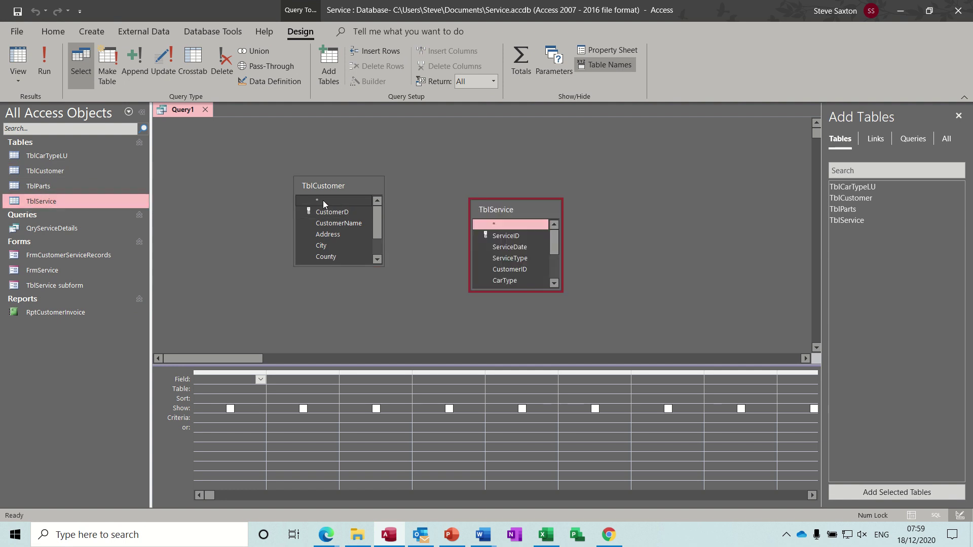
drag(323, 200, 260, 380)
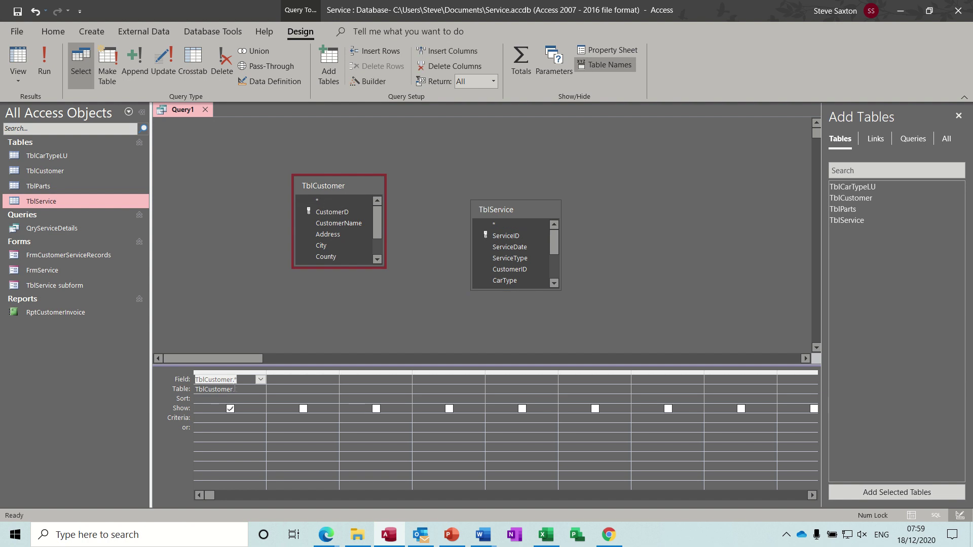
click(499, 225)
drag(500, 223, 303, 380)
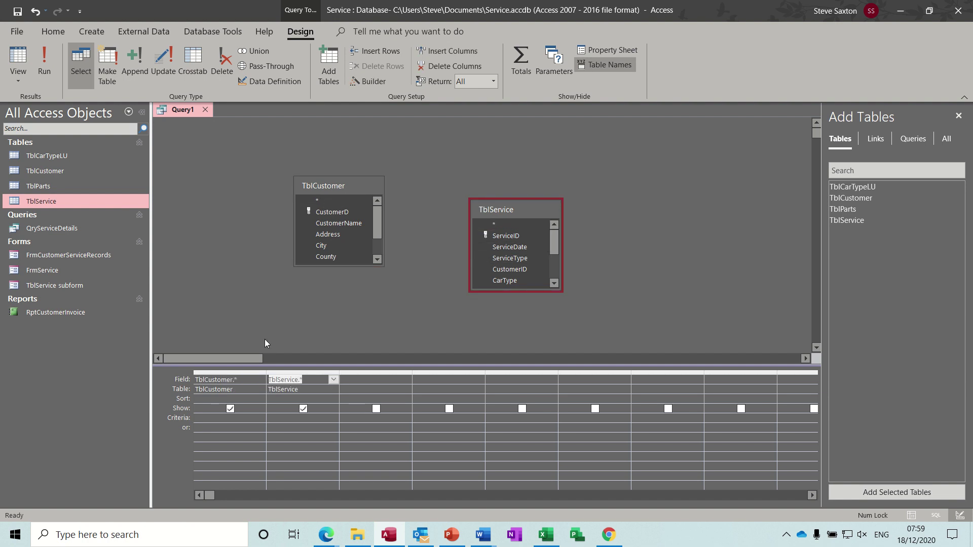
- Add a hidden InvoiceNo column with criterion [enter Invoice Number]
click(363, 380)
drag(555, 238, 557, 268)
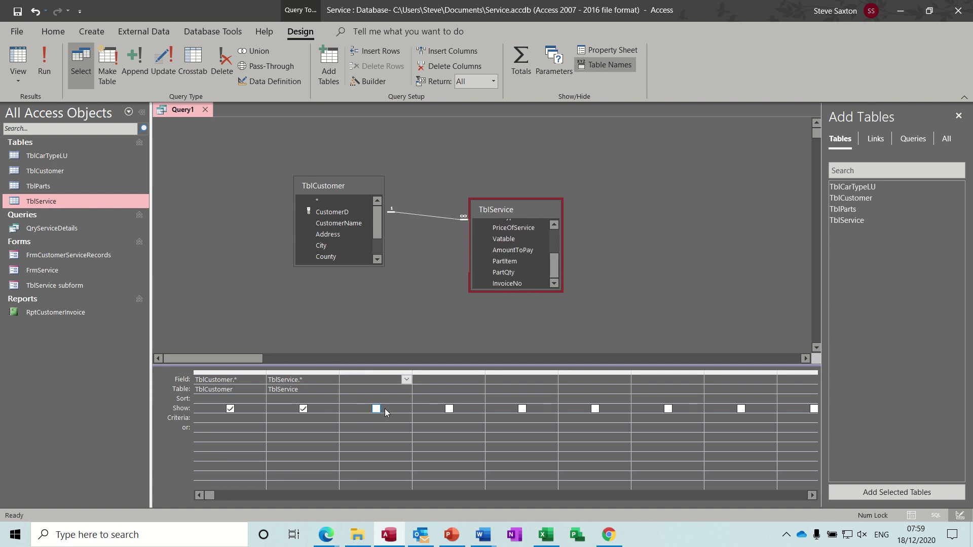
double_click(505, 284)
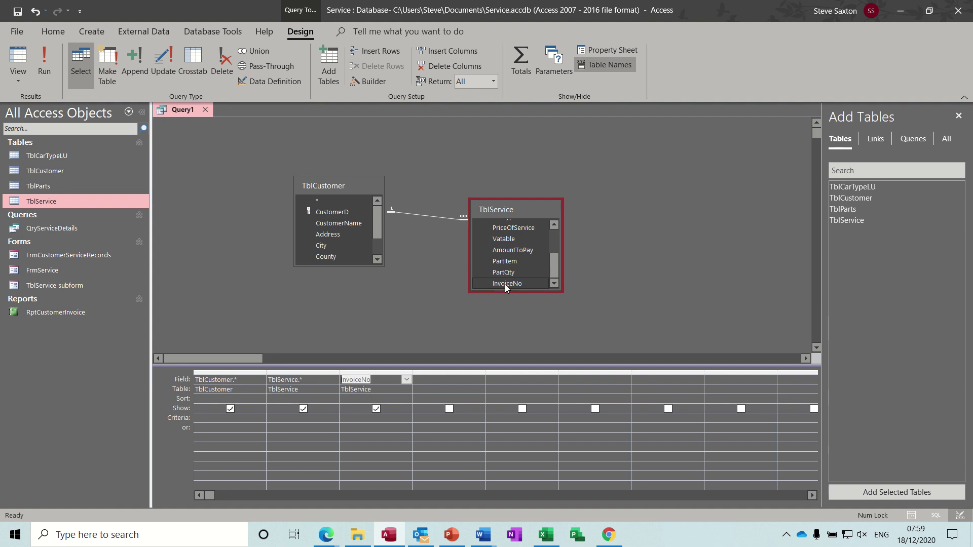
click(376, 409)
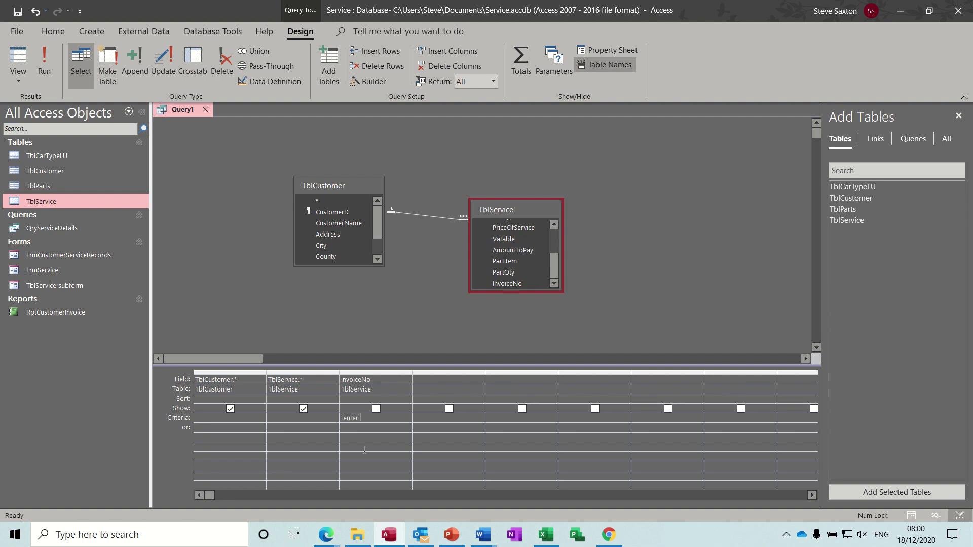
text(Invoice Number)
- Run the query, answer the invoice-number prompt, and return to Design View
click(364, 430)
click(44, 63)
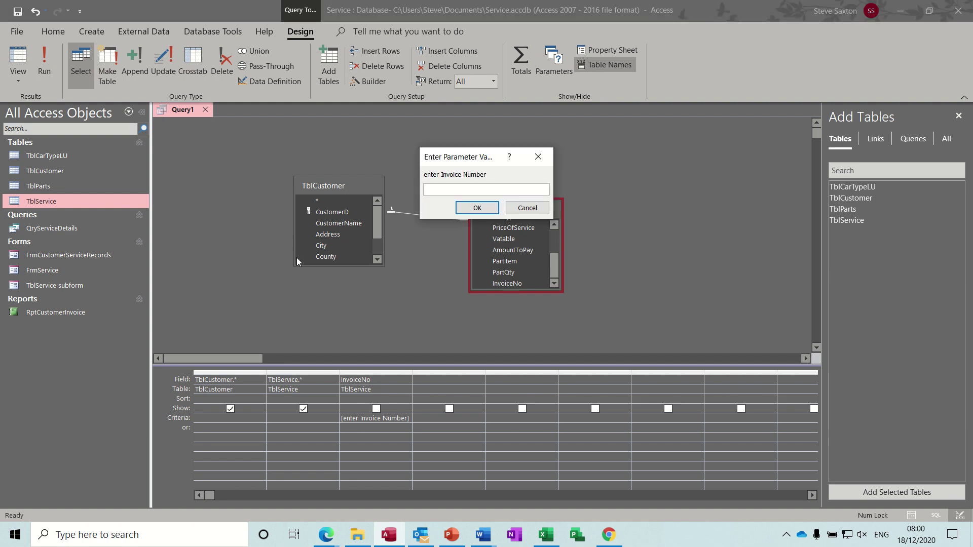
key(Return)
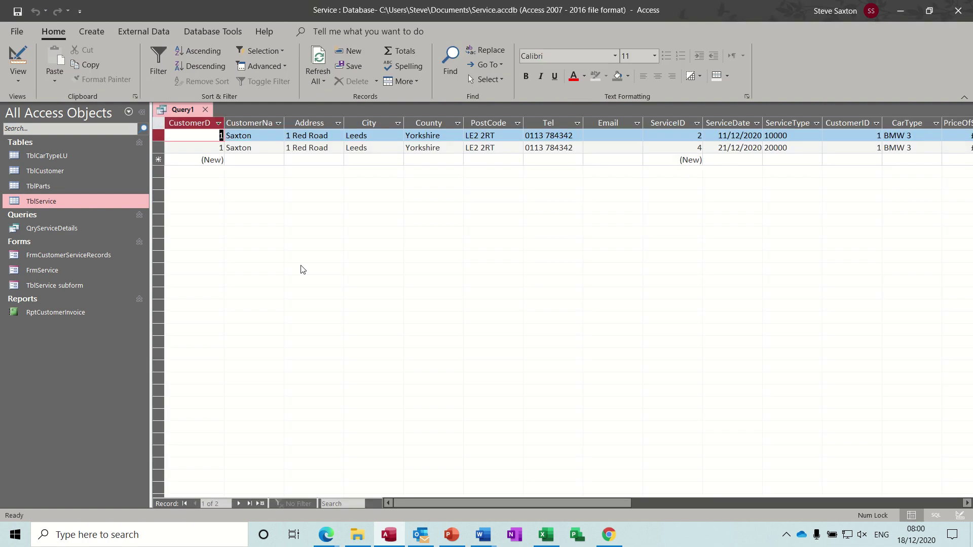
click(18, 58)
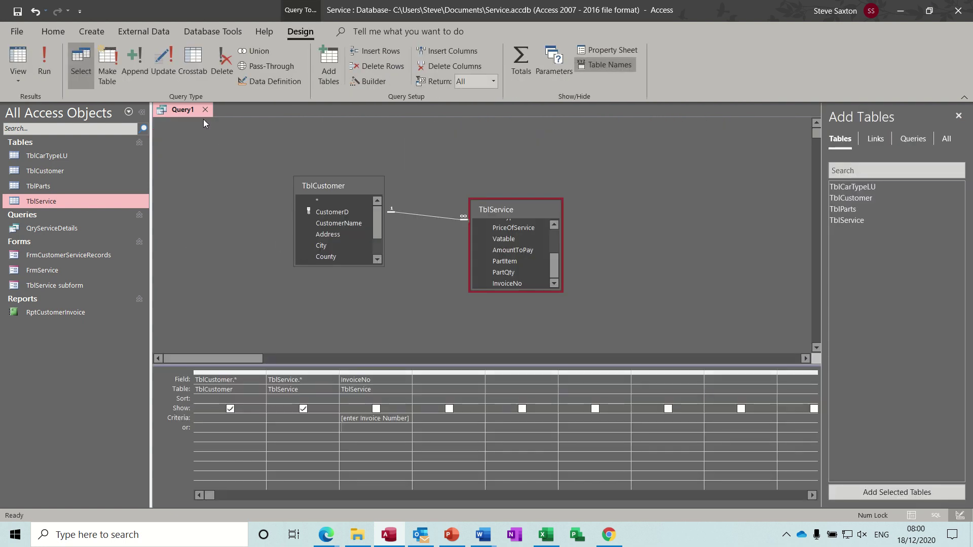
- Save the query as qrytest and close it
click(17, 11)
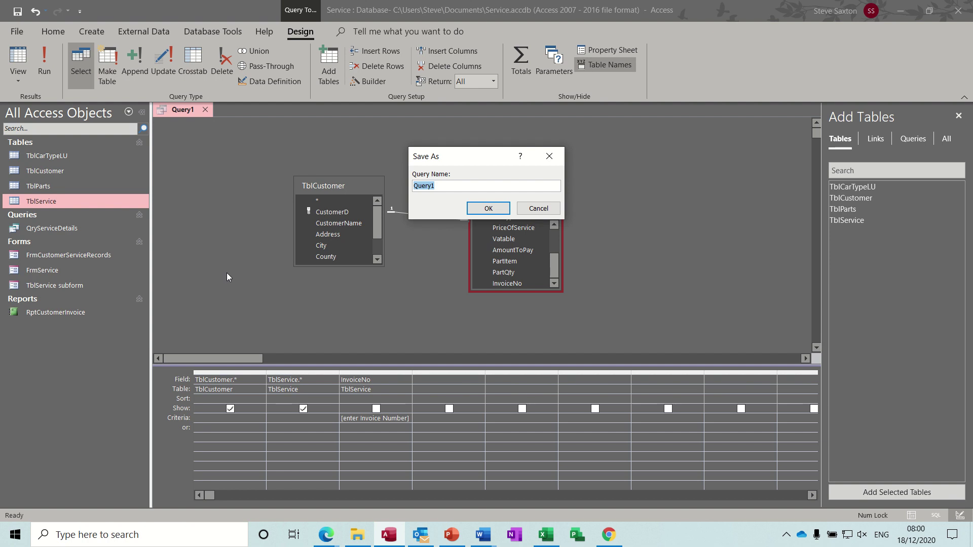
text(qrytest)
click(481, 208)
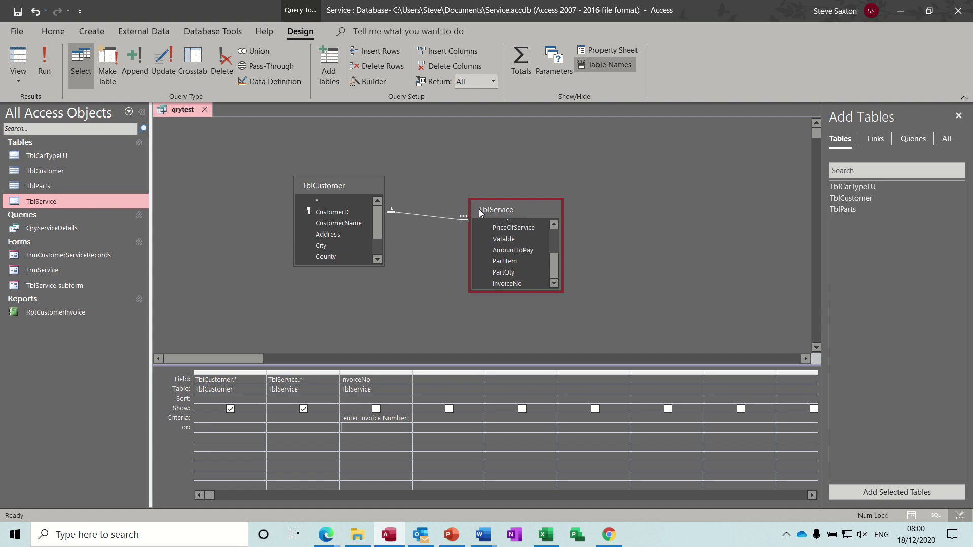
click(205, 111)
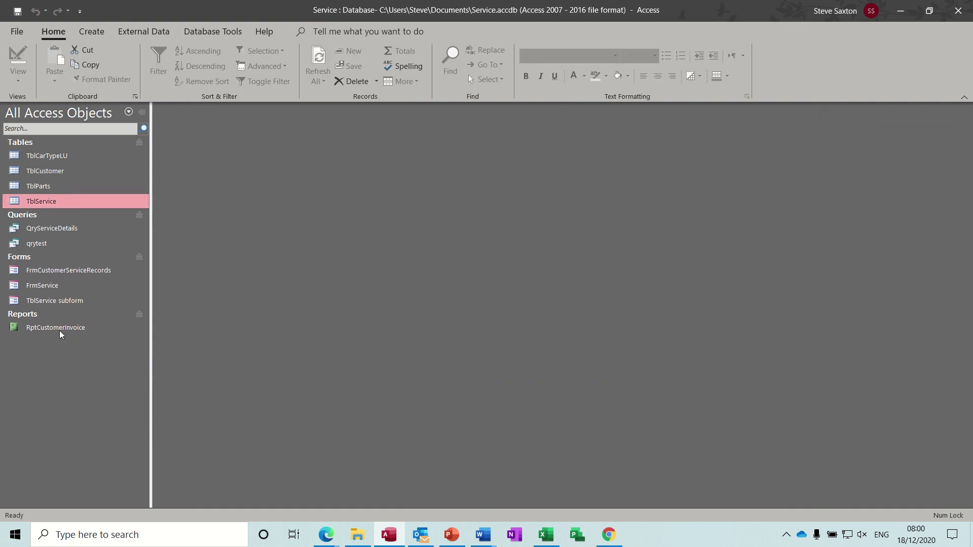
- Create Report1 with Report Design and set its Record Source to qrytest on the Data tab
click(56, 243)
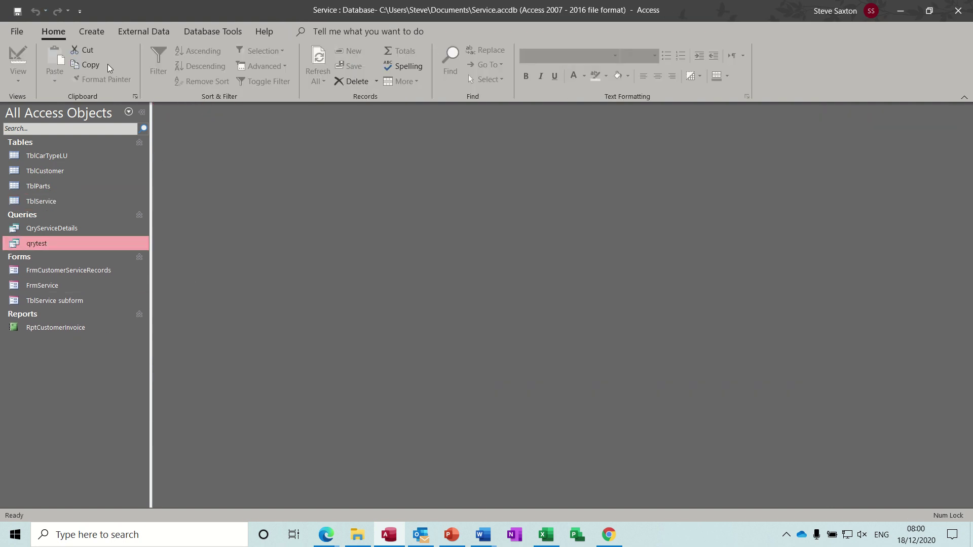
click(92, 32)
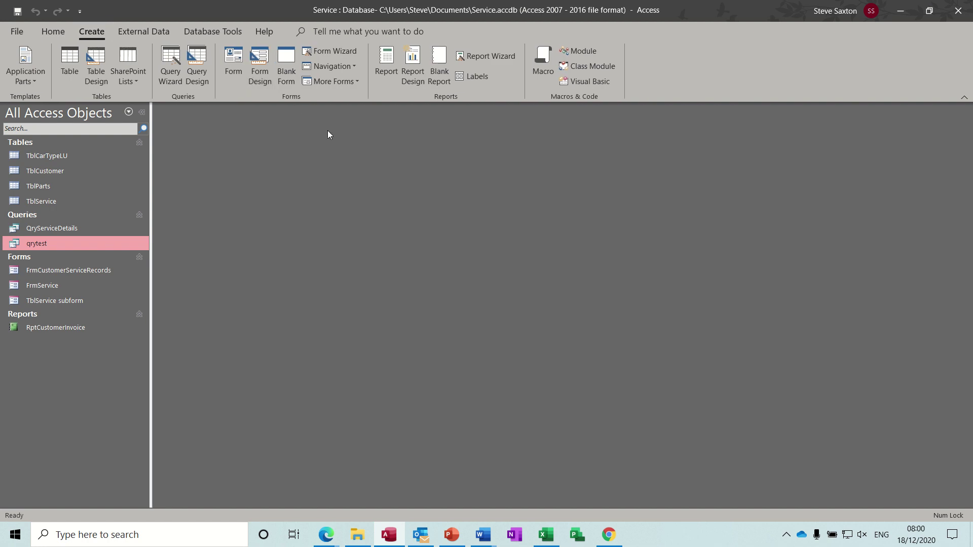
click(412, 60)
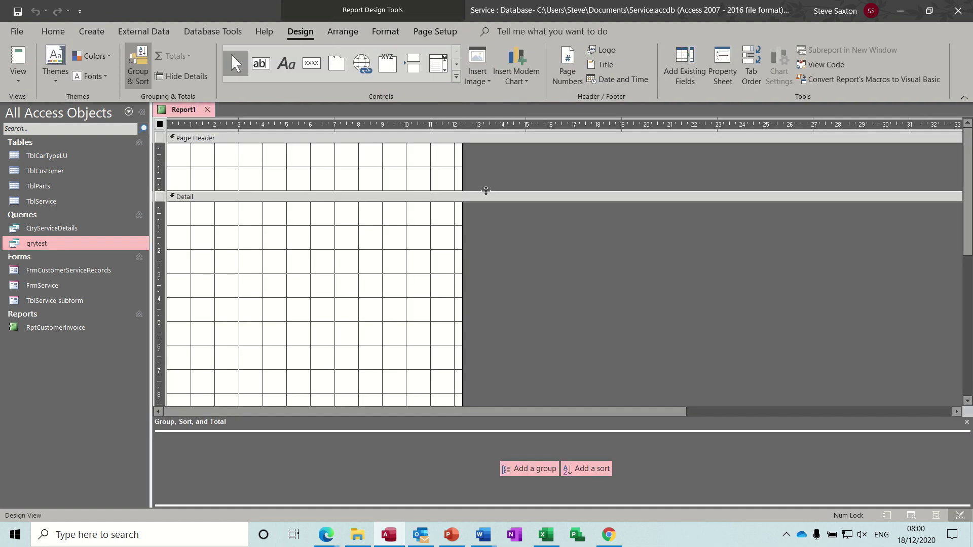
click(719, 61)
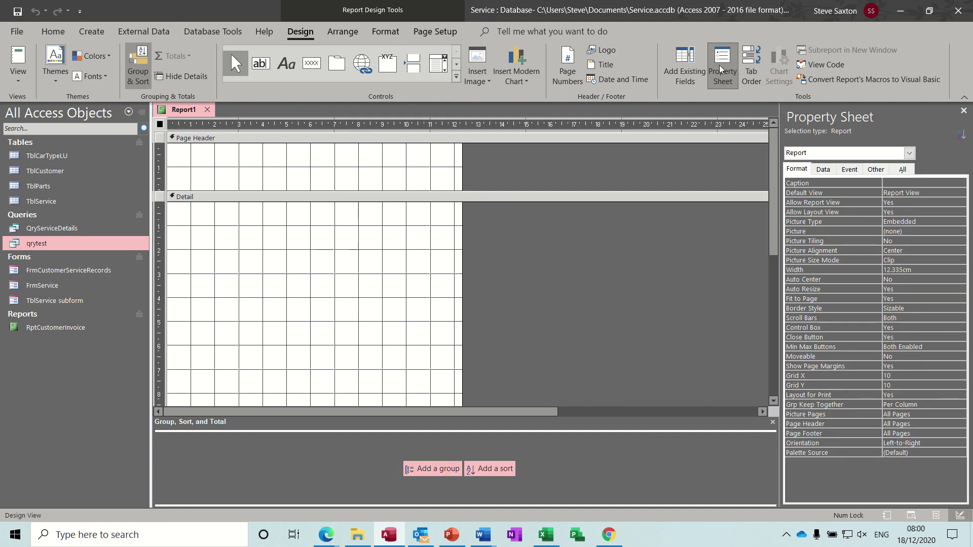
click(817, 171)
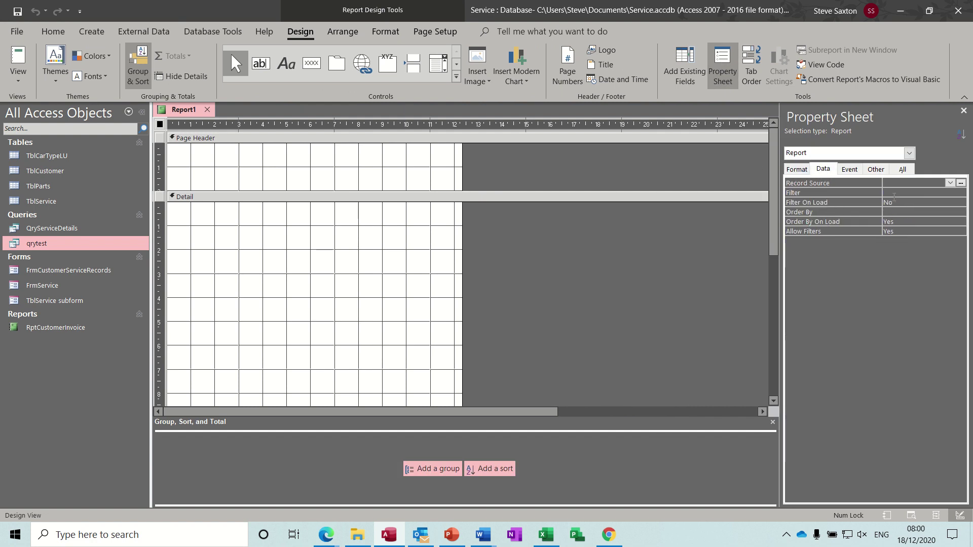
click(950, 183)
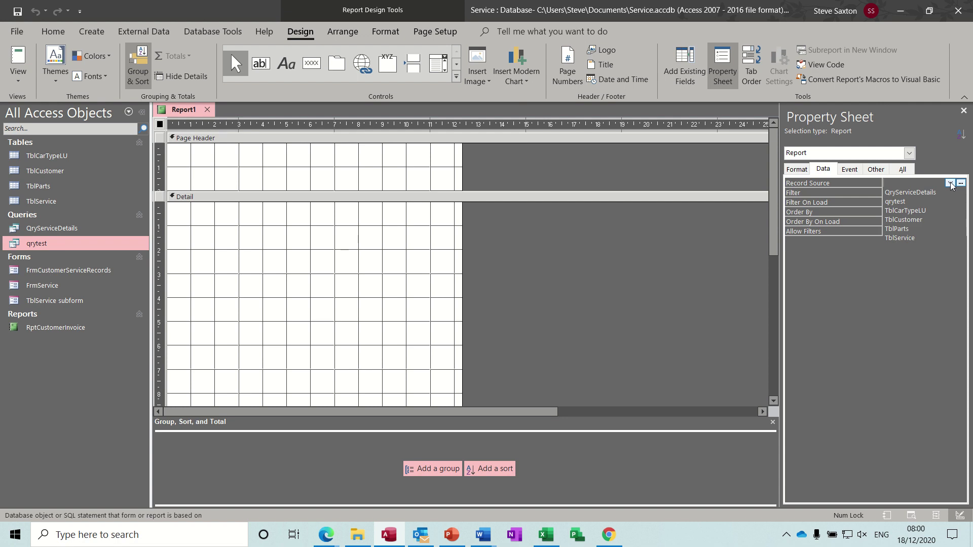
click(892, 202)
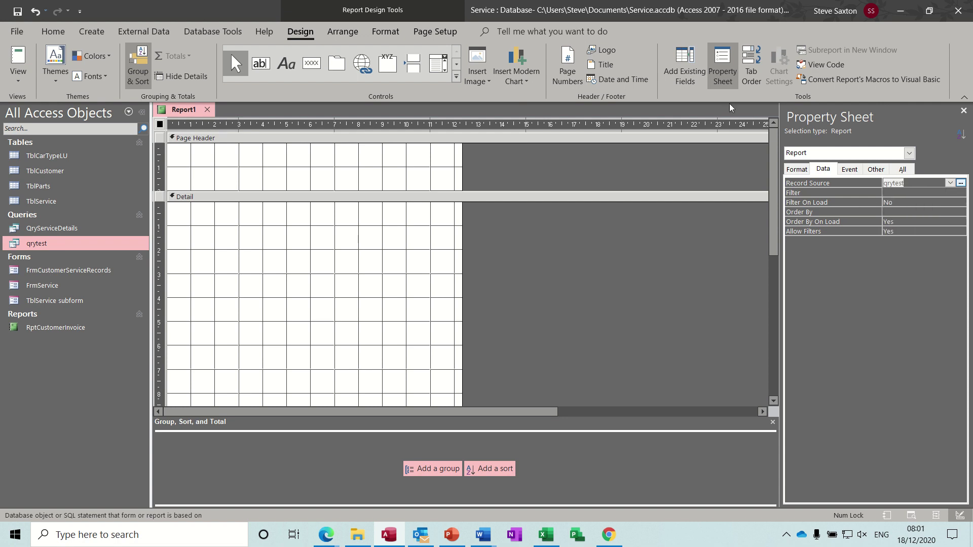
- Show the qrytest field list and add a first grouping level on CustomerD
click(689, 65)
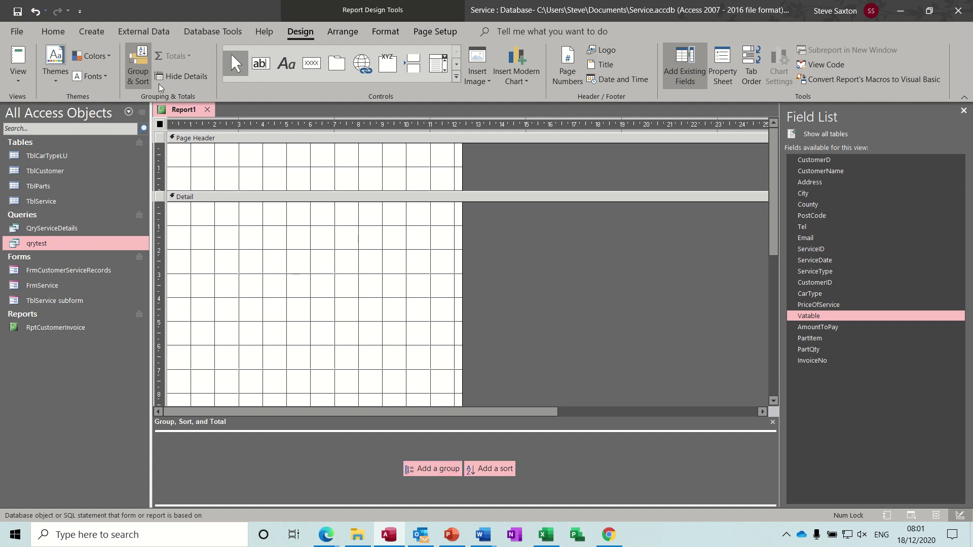
click(135, 63)
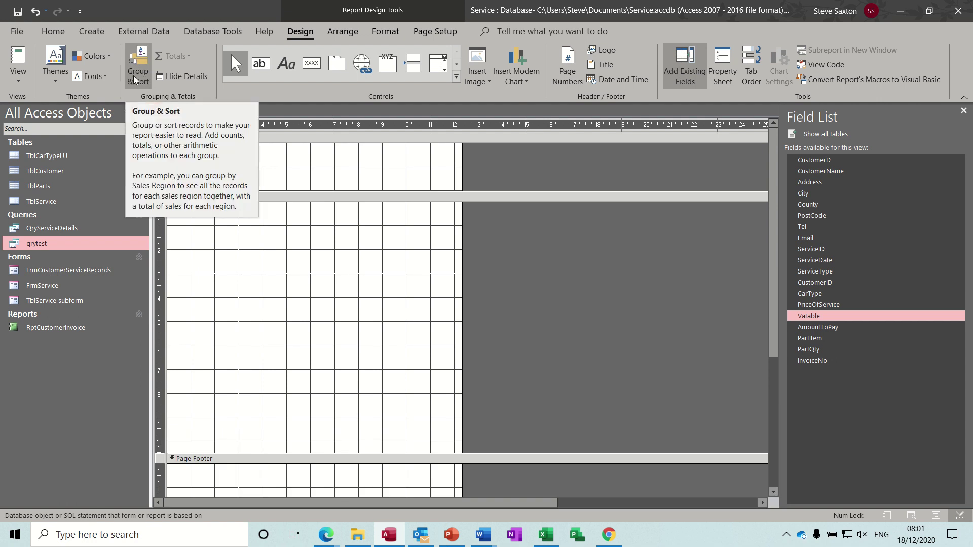
click(142, 63)
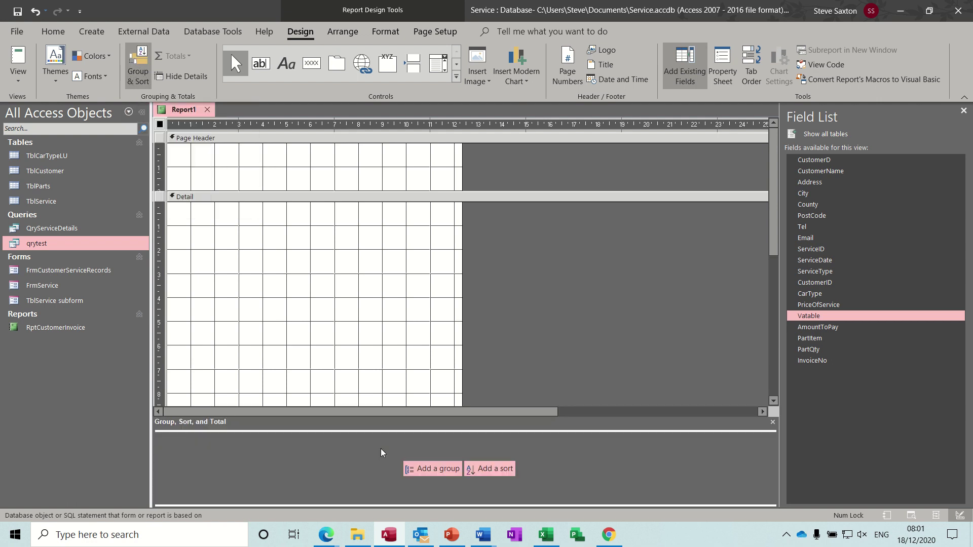
click(430, 470)
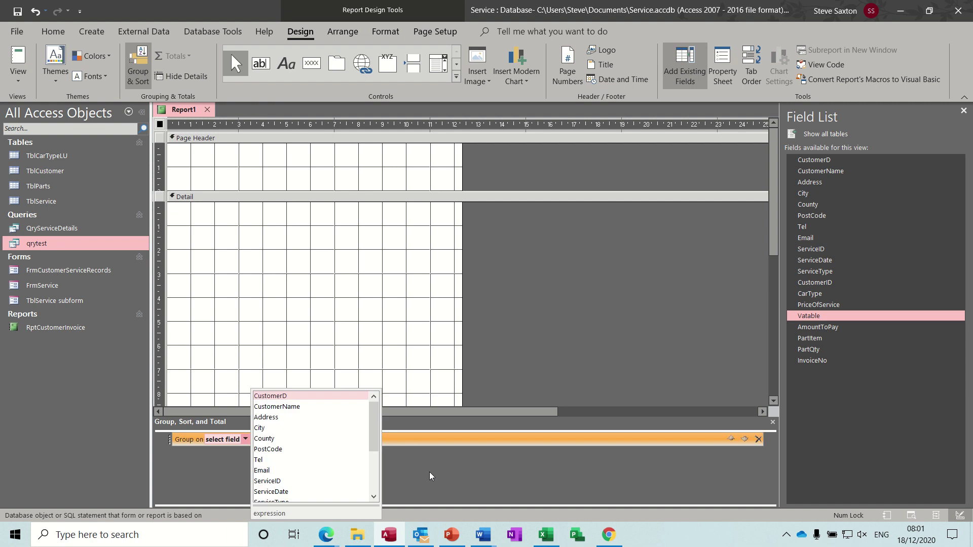
click(287, 397)
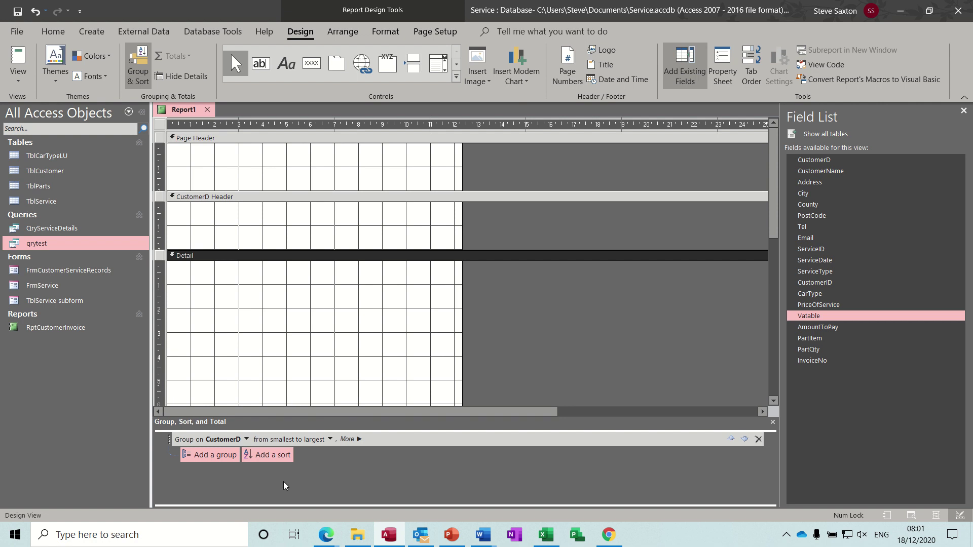
- Add a second grouping level on InvoiceNo and select the CustomerD Header
click(211, 454)
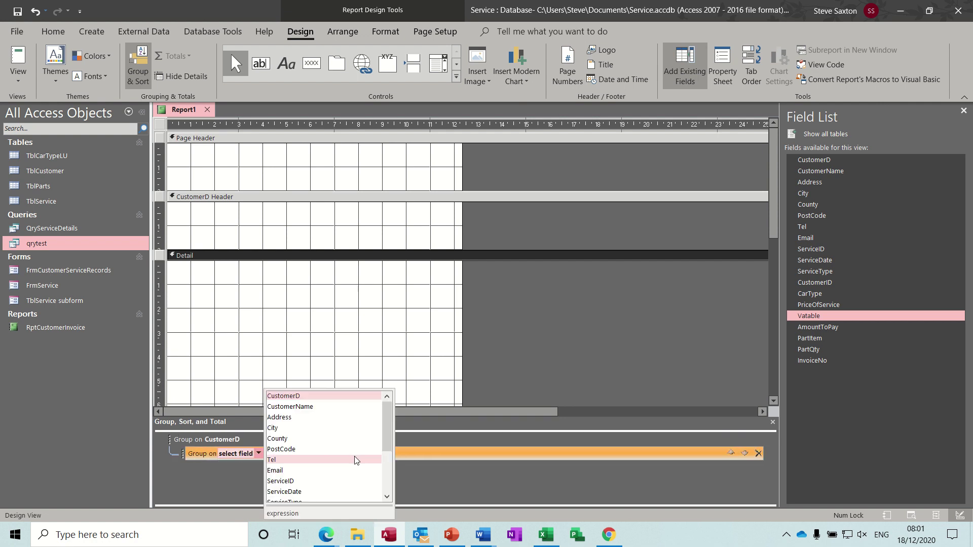
drag(389, 432, 391, 486)
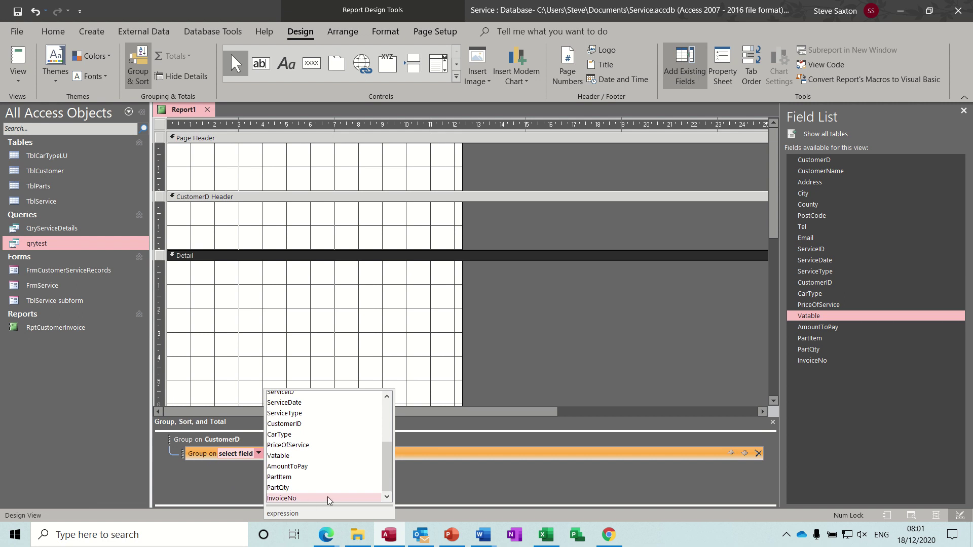
click(282, 499)
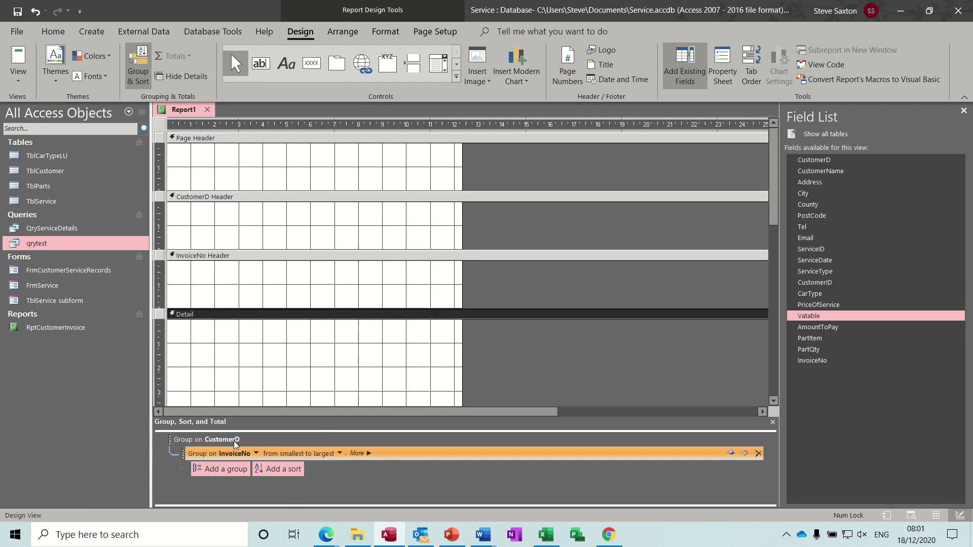
click(334, 230)
click(333, 229)
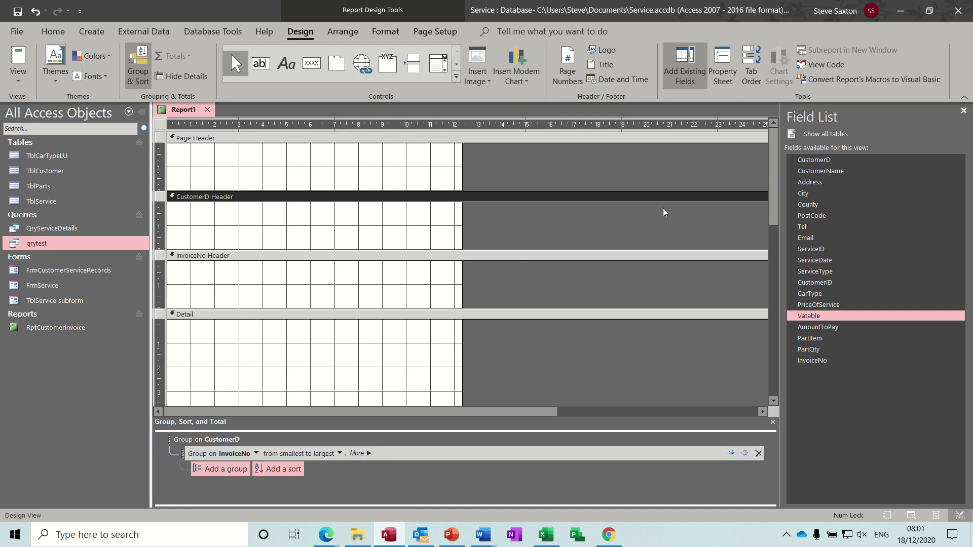
- Place fields CustomerD through Email in a tabular row at the left of the CustomerD Header, shrinking it
click(807, 161)
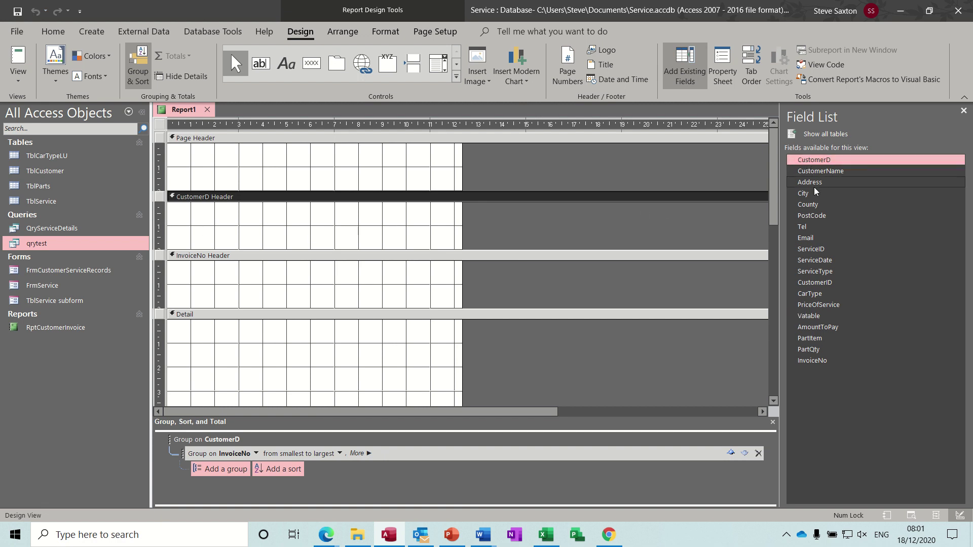
shift+click(805, 237)
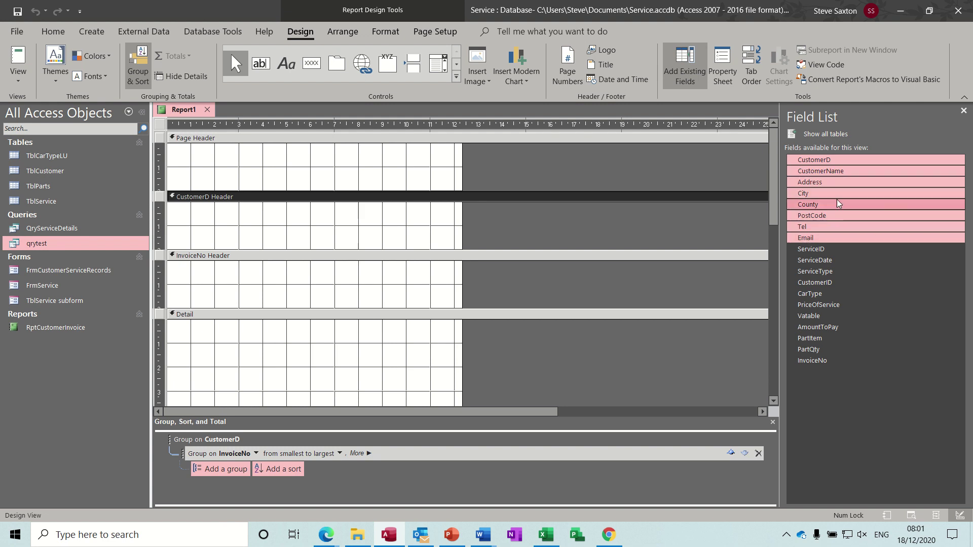
drag(840, 192, 290, 215)
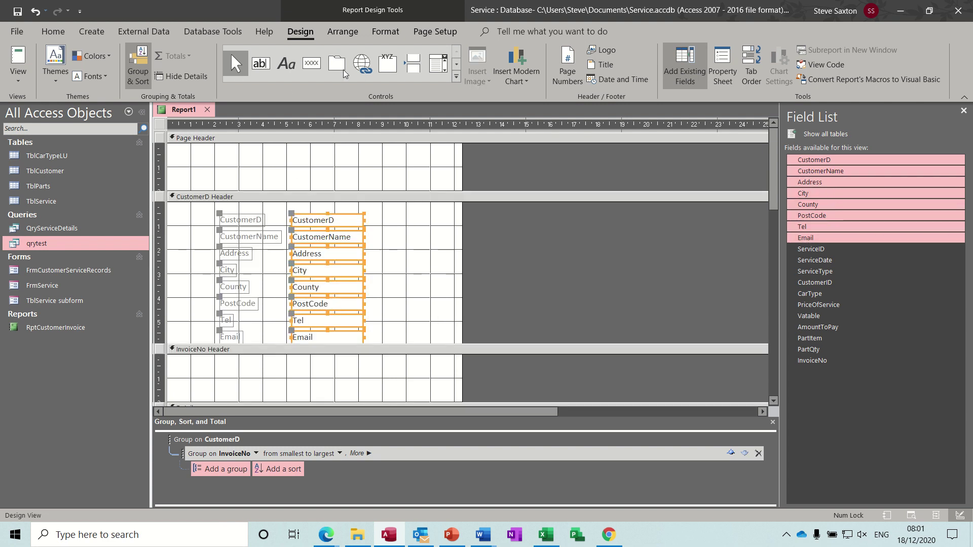
click(342, 31)
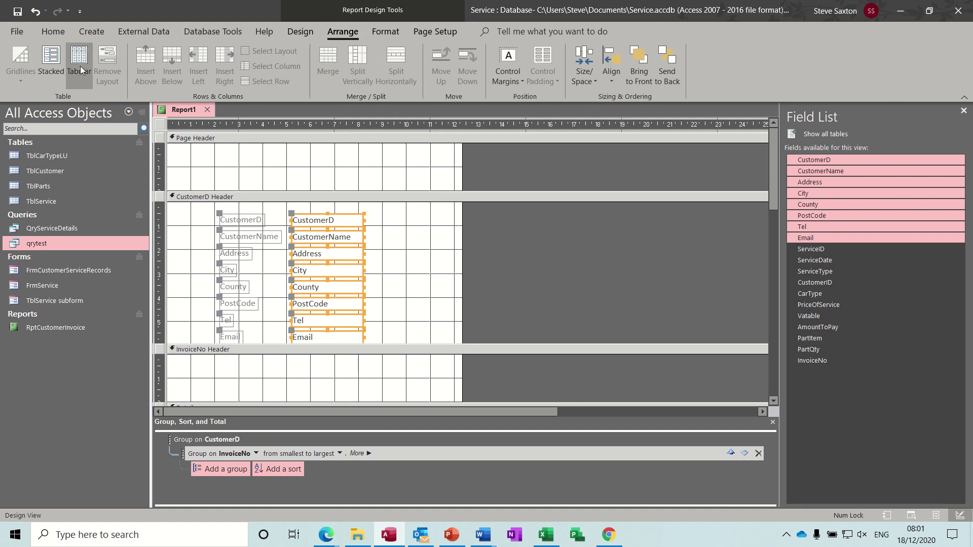
click(78, 64)
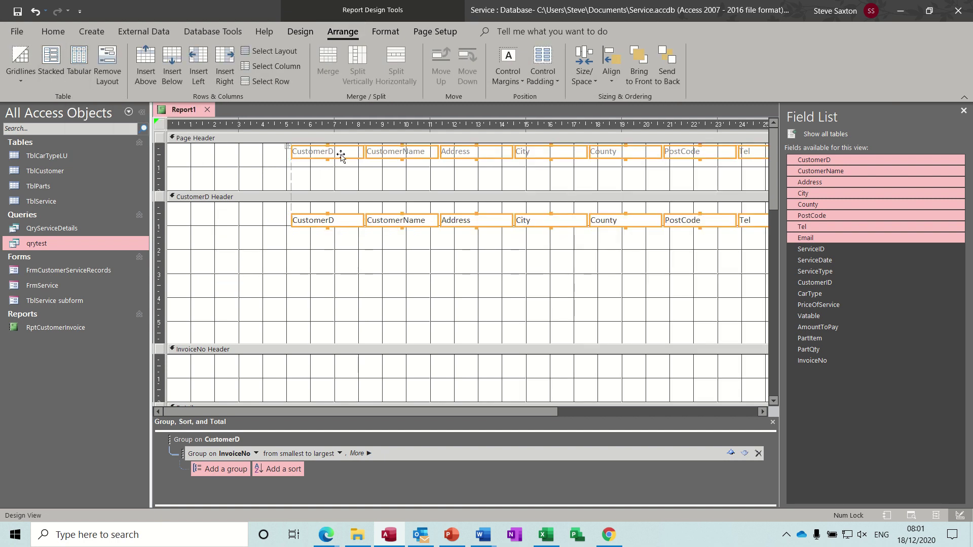
drag(336, 152, 215, 152)
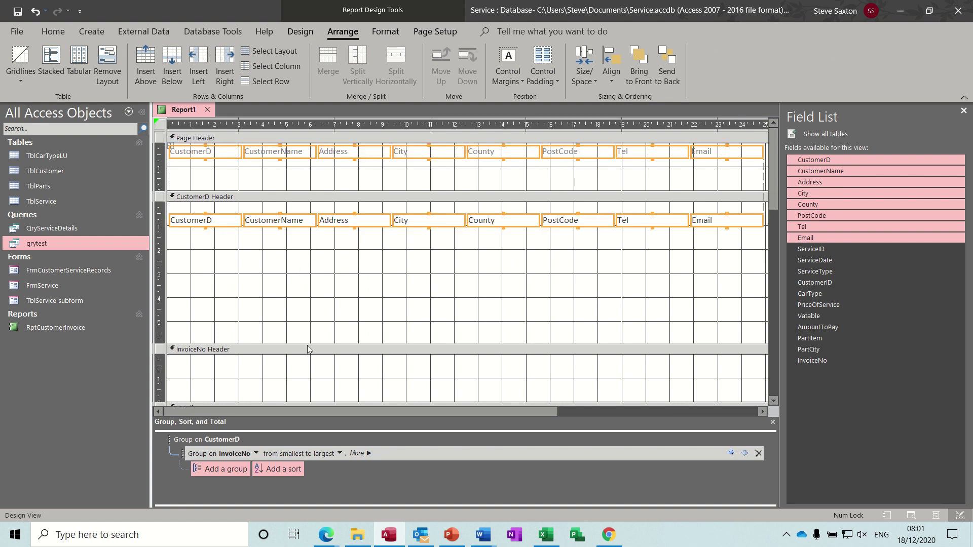
drag(307, 346, 308, 241)
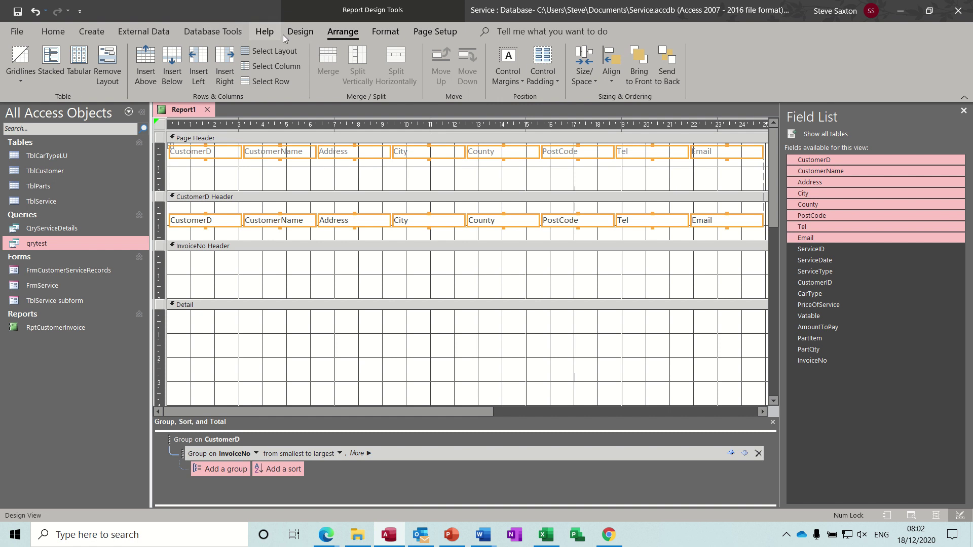
click(300, 32)
click(18, 57)
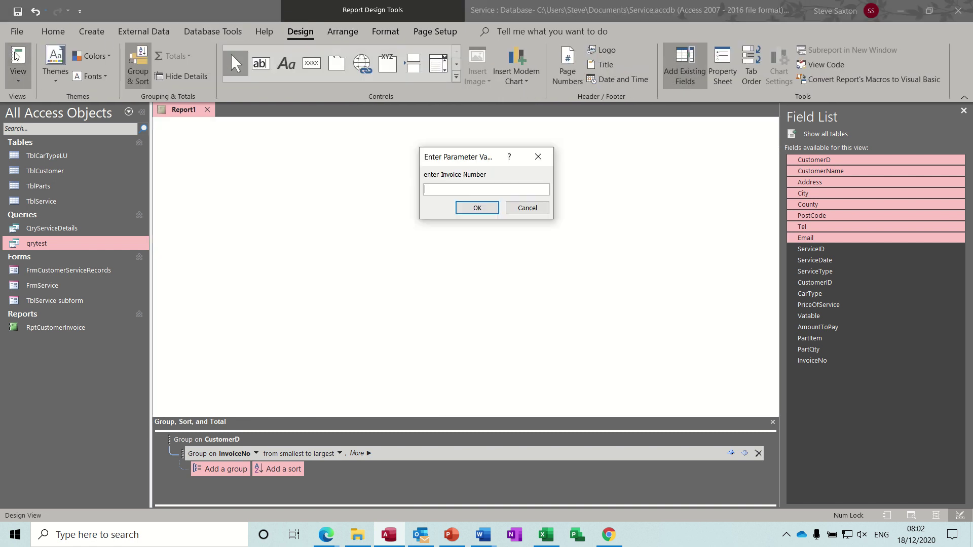
text(1)
key(Return)
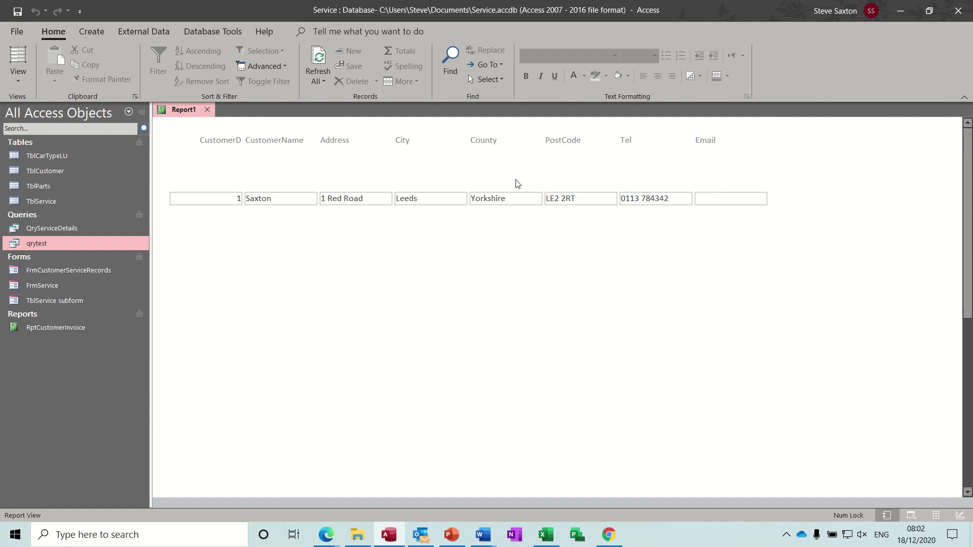
click(18, 75)
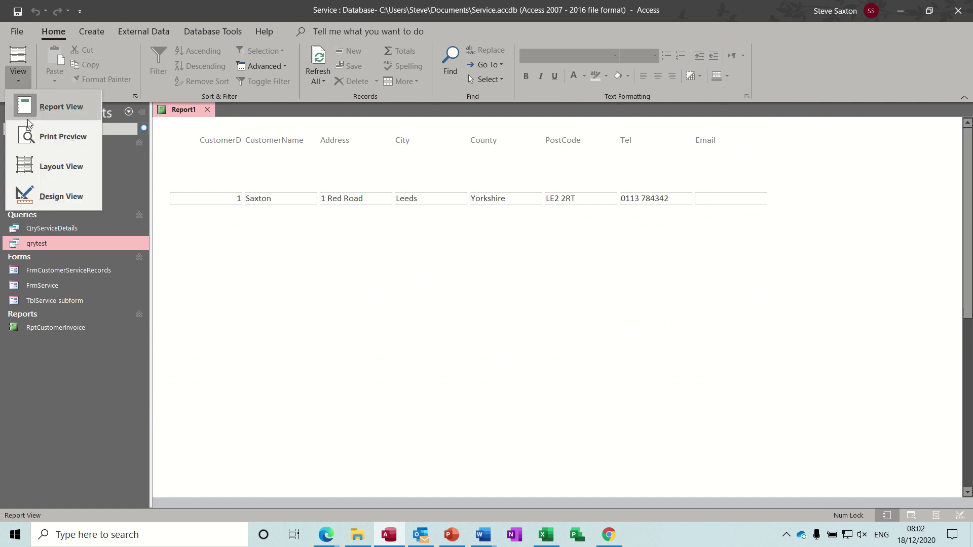
click(46, 196)
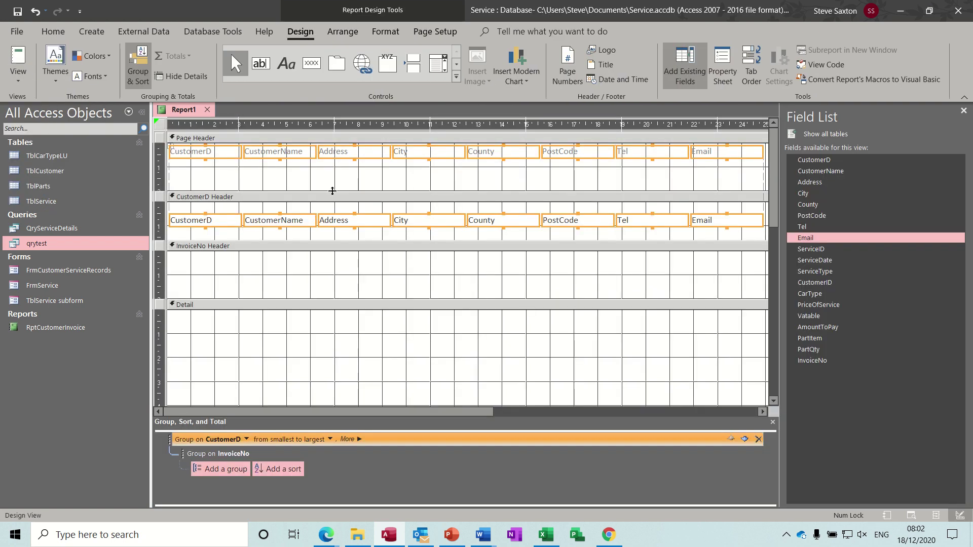
- Shorten the Page Header and add the InvoiceNo field to the InvoiceNo Header
drag(332, 191, 332, 172)
click(278, 258)
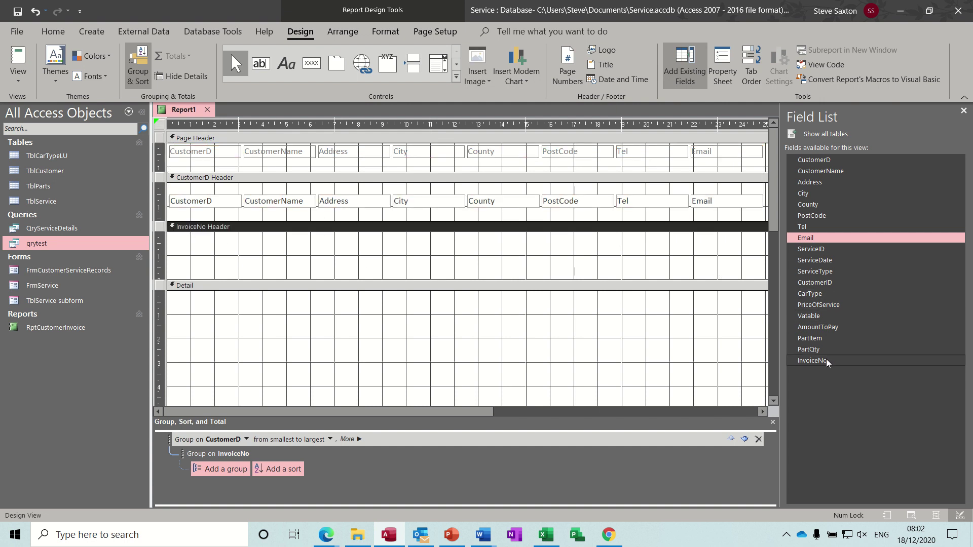
drag(826, 359, 258, 234)
- Move the InvoiceNo box beside its label and nudge both up to the section top
click(226, 240)
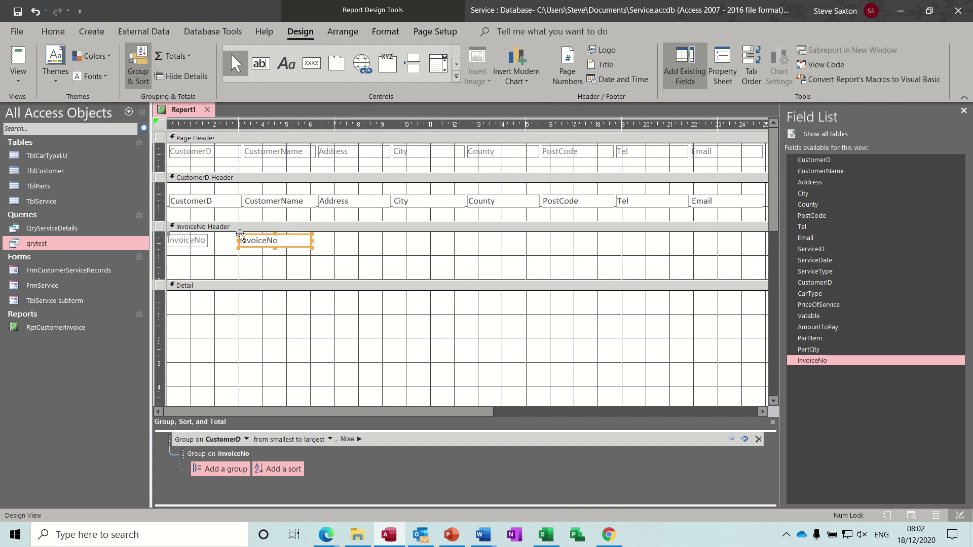
click(239, 234)
drag(239, 234, 207, 235)
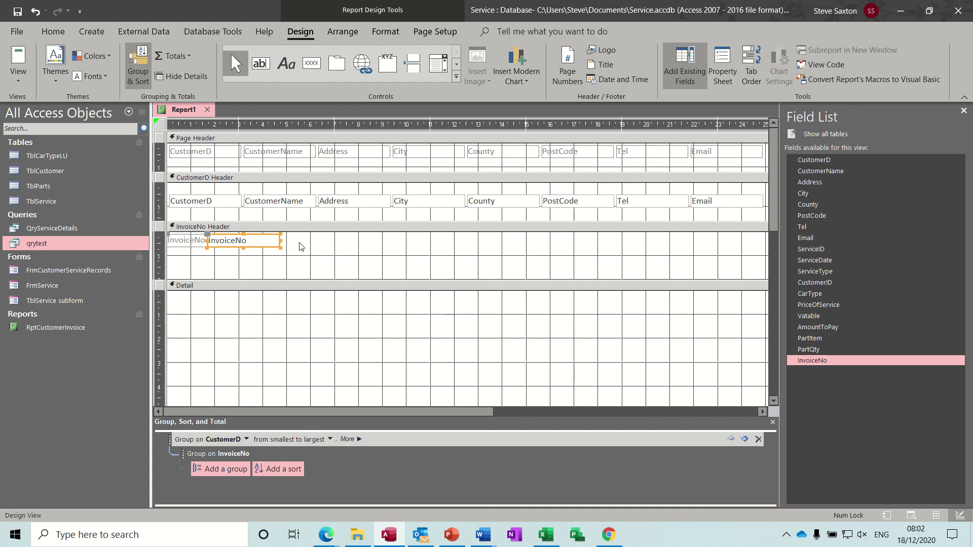
click(249, 257)
click(213, 246)
key(Up)
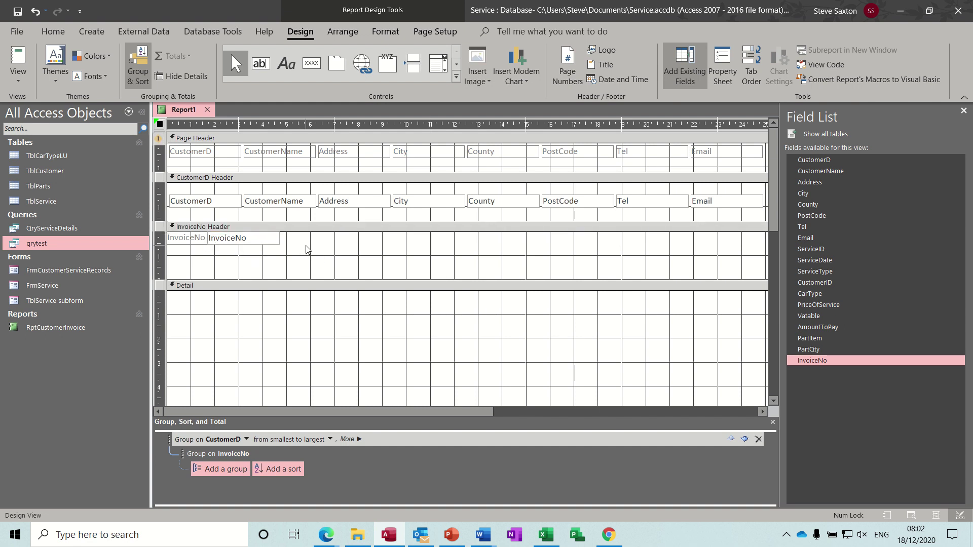
- Add ServiceDate and ServiceType to the InvoiceNo Header, placing ServiceDate beside InvoiceNo without its label
click(297, 247)
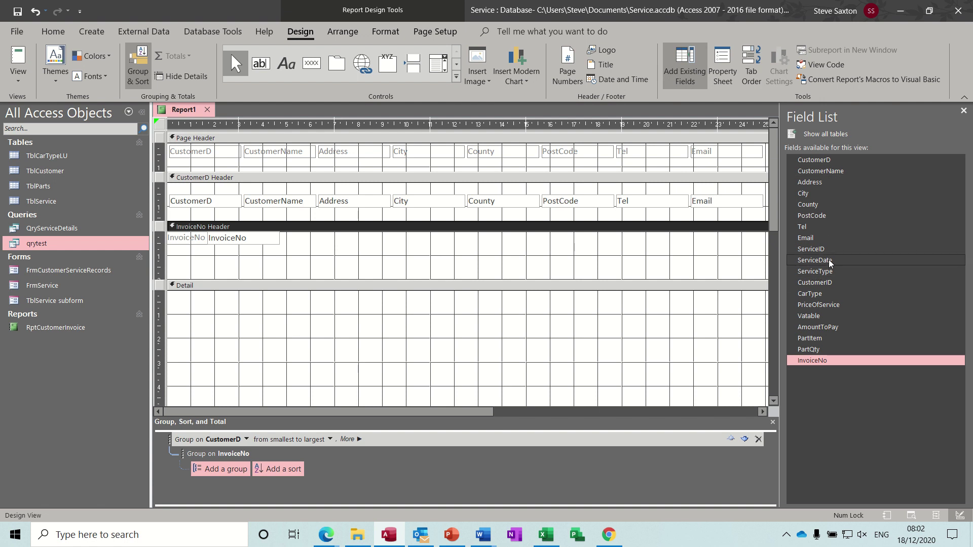
drag(824, 260, 450, 254)
click(407, 252)
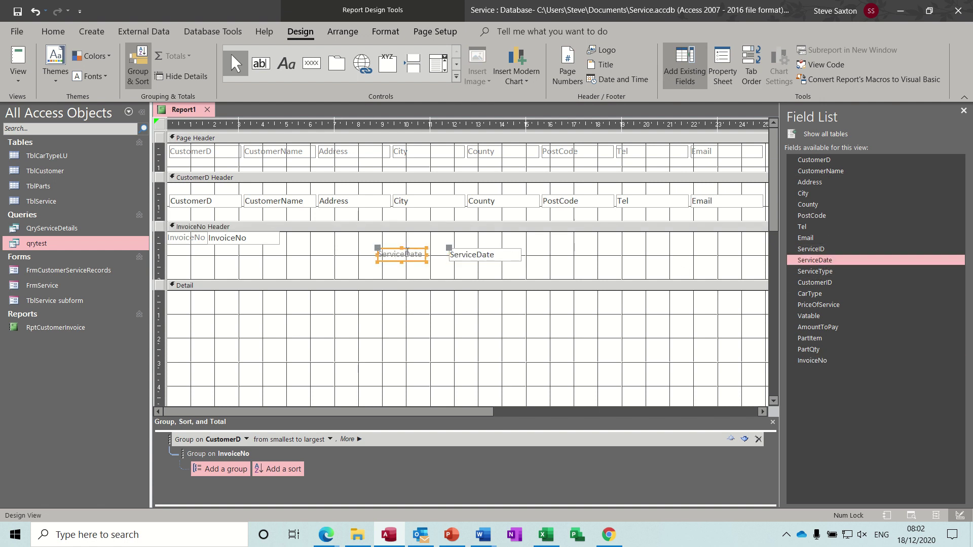
key(Delete)
drag(490, 260, 321, 239)
drag(815, 271, 392, 235)
click(477, 252)
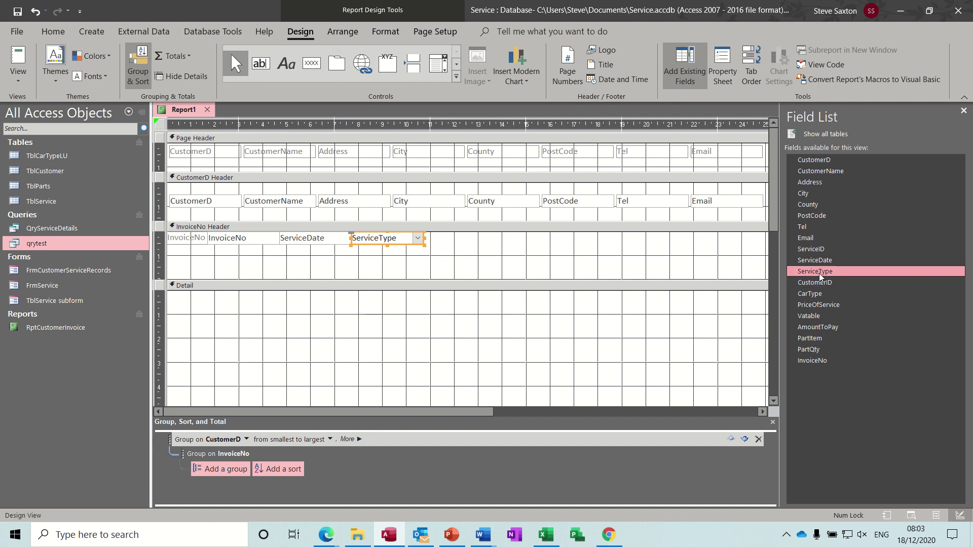
- Add CarType and PriceOfService to the header without labels, PriceOfService beside CarType
drag(817, 293, 435, 242)
click(503, 259)
key(Delete)
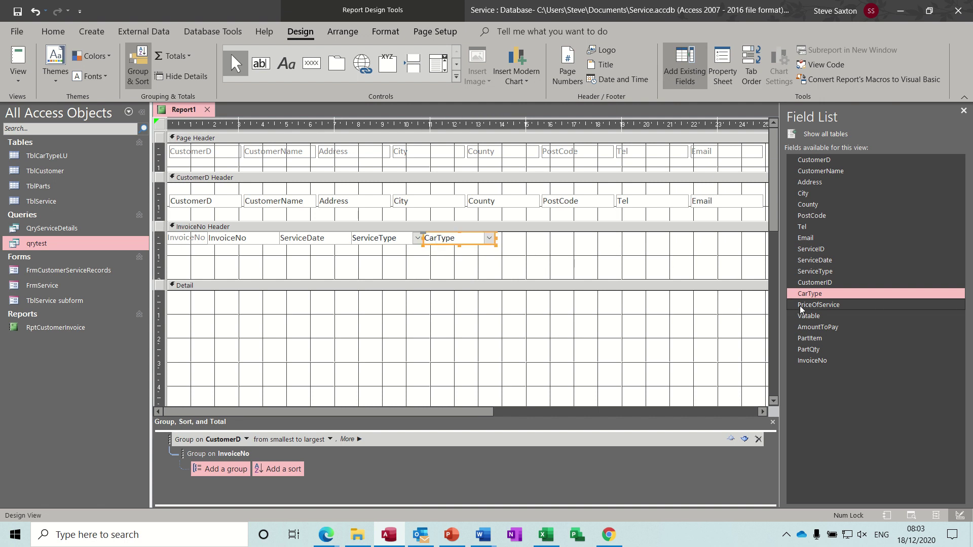
drag(801, 305, 566, 267)
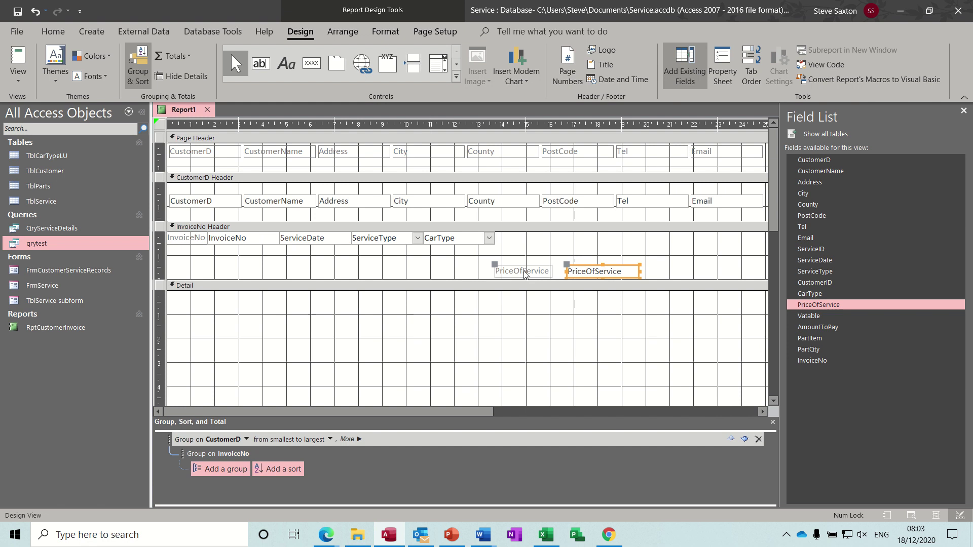
click(524, 271)
key(Delete)
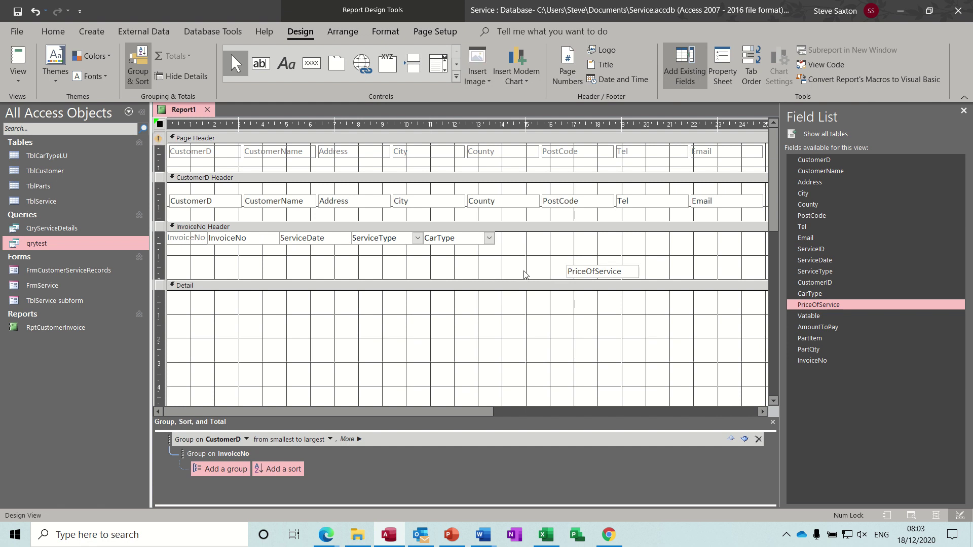
drag(599, 269, 527, 232)
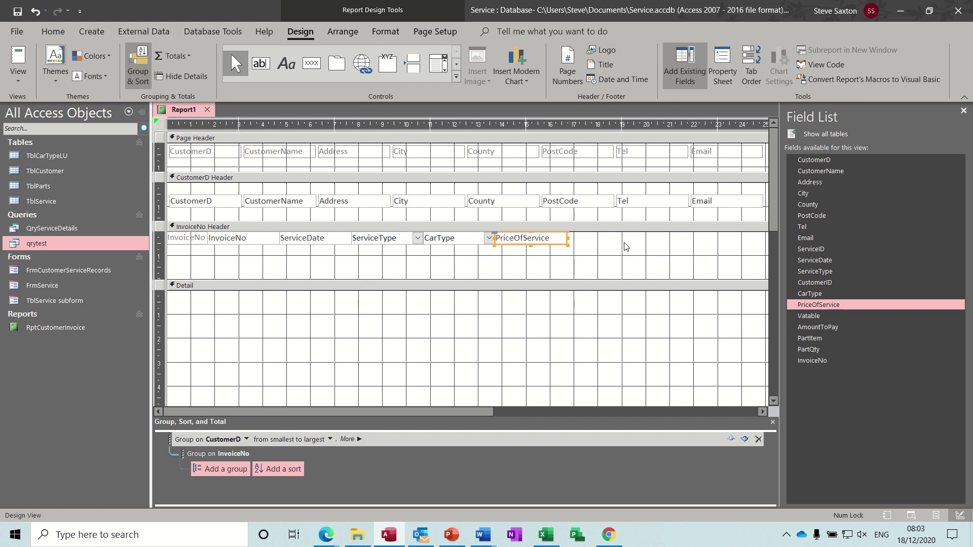
- Add the Vatable check box and a label-free AmountToPay box to finish the row
drag(812, 315, 634, 243)
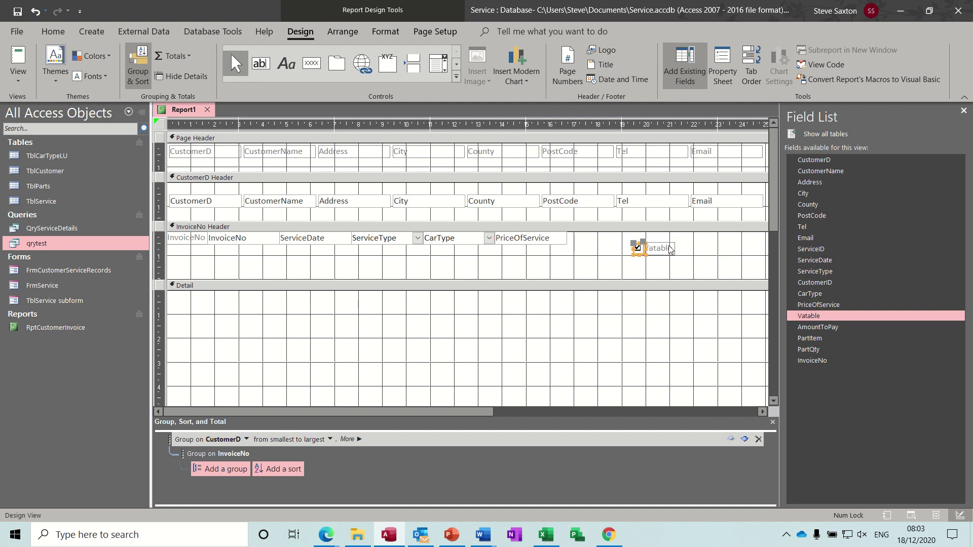
drag(670, 248, 611, 236)
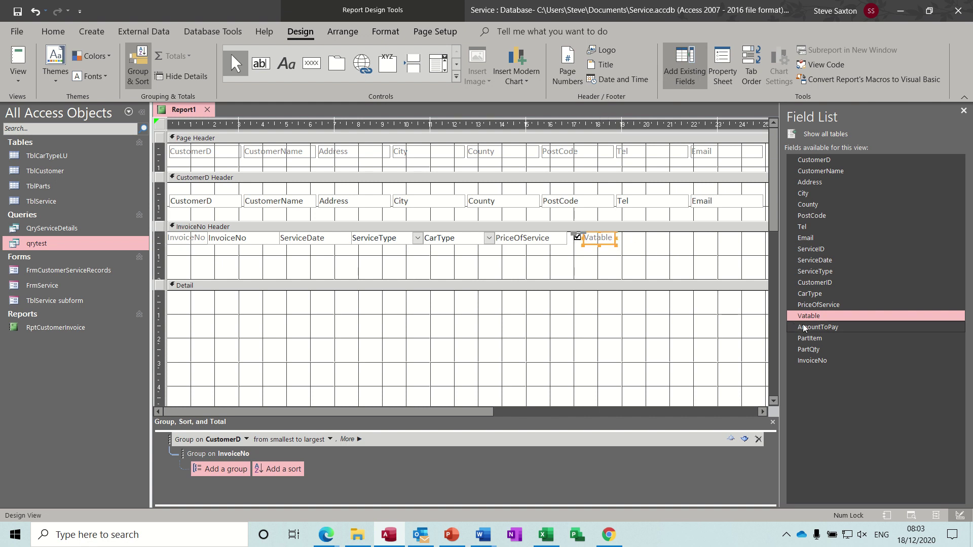
mouse_move(804, 327)
drag(805, 327, 658, 246)
click(623, 248)
key(Delete)
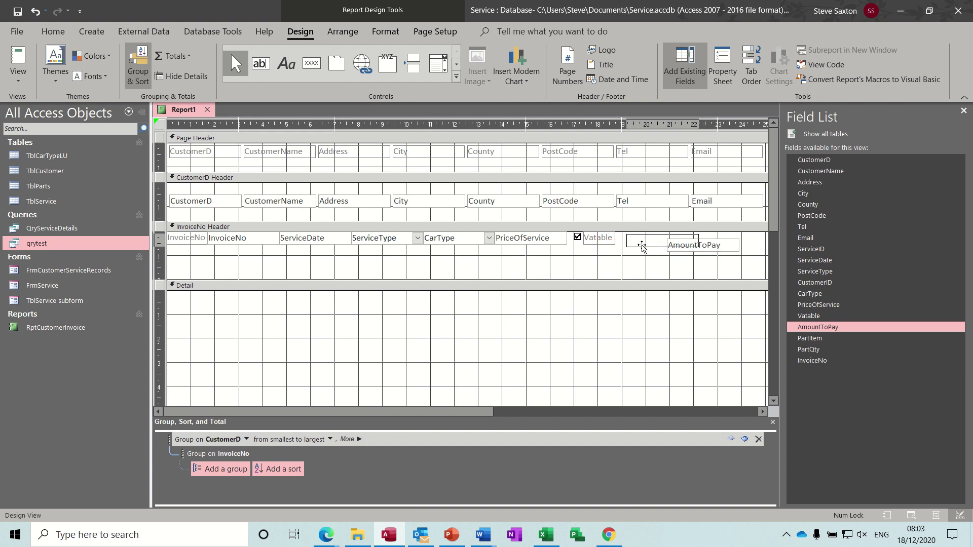
drag(640, 246, 638, 244)
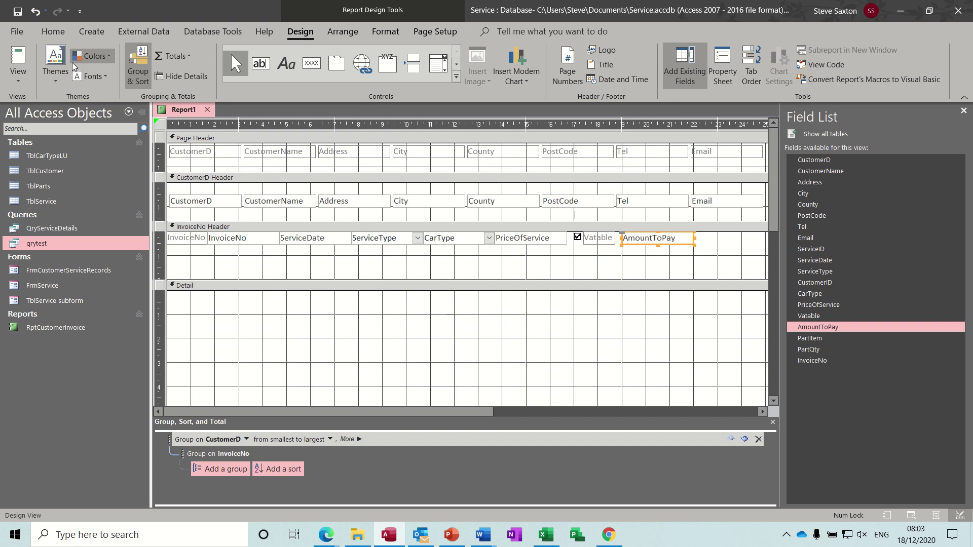
click(19, 60)
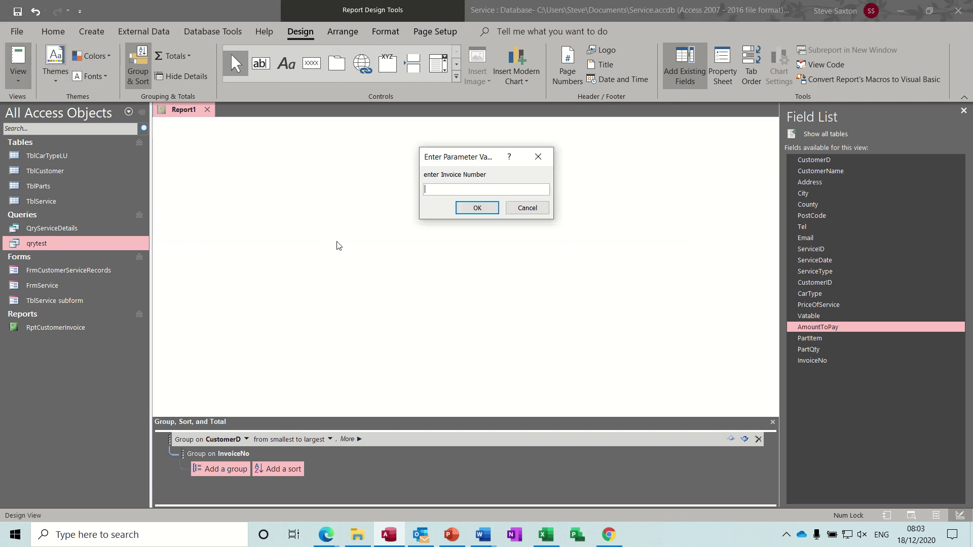
text(1)
key(Return)
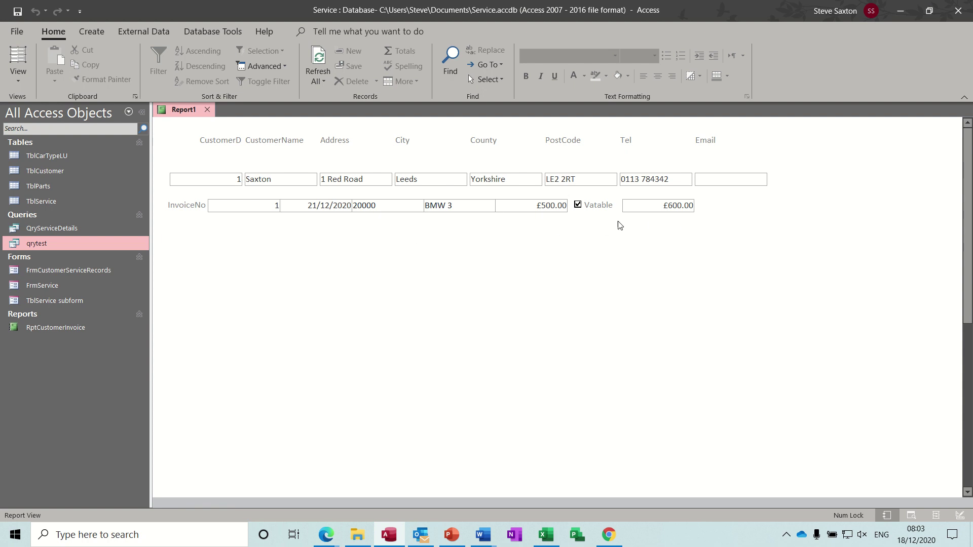
click(18, 75)
click(45, 196)
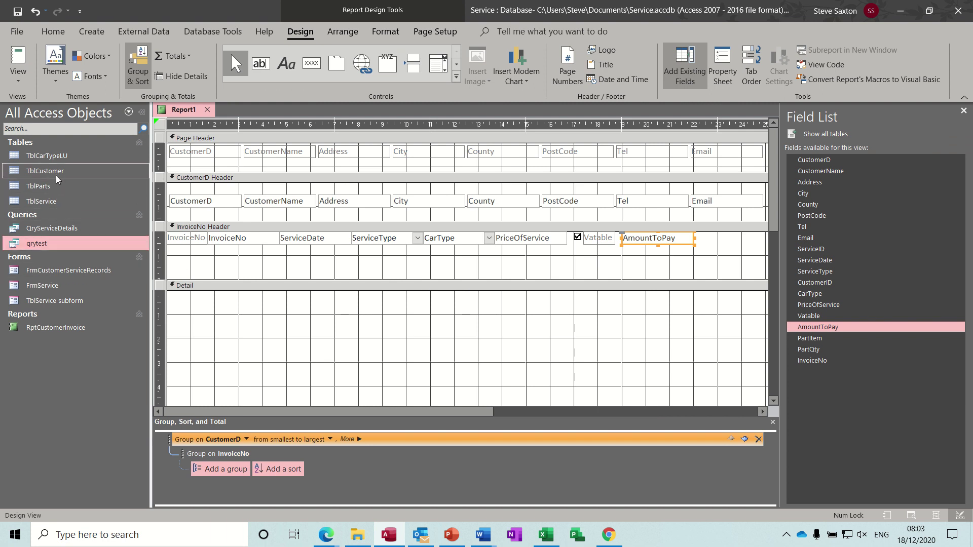
- Open the TblService datasheet to check invoice numbers, then return to Report1 with the Field List hidden
click(57, 202)
double_click(57, 202)
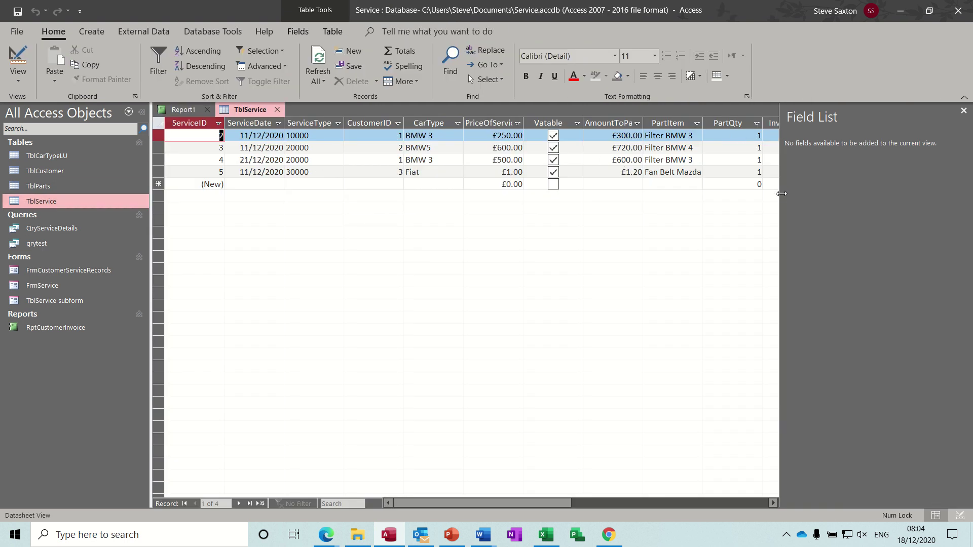
click(963, 110)
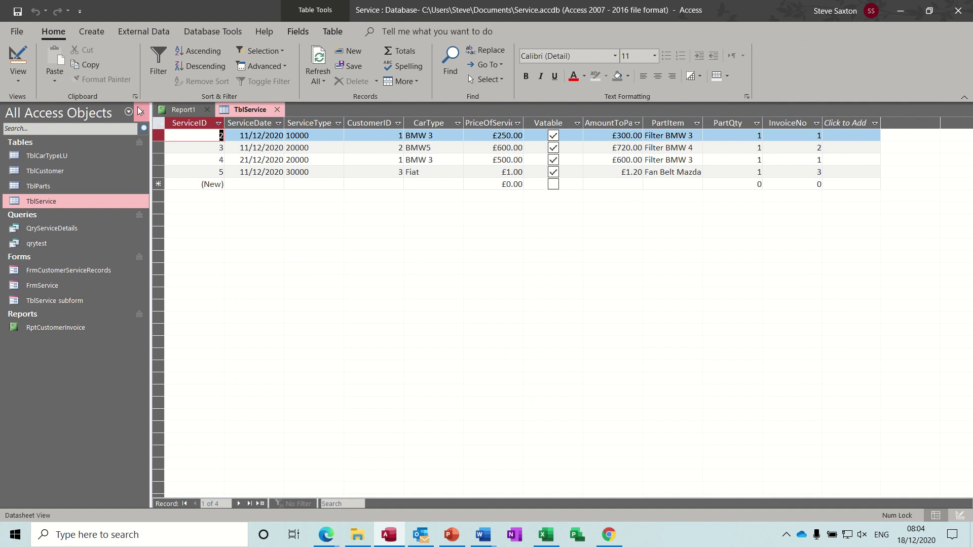
click(185, 110)
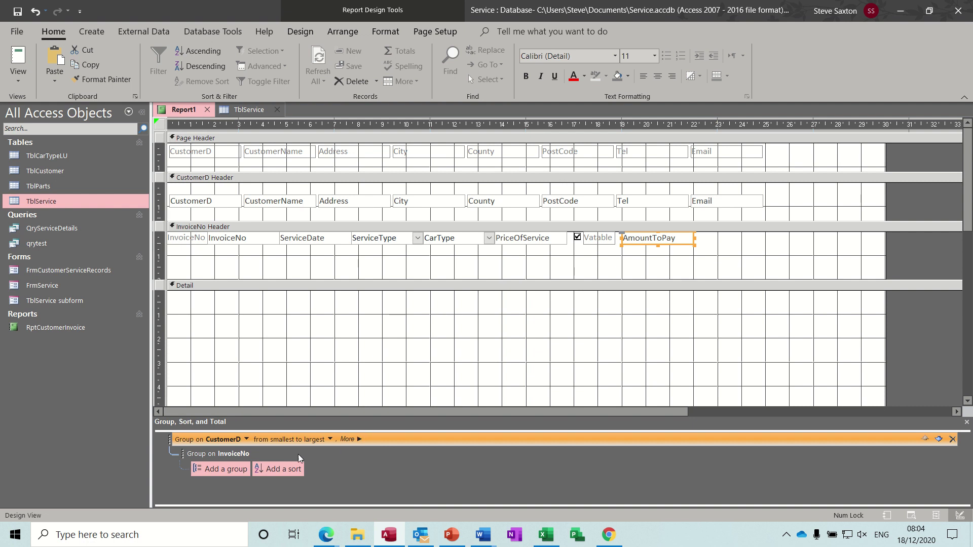
- Give the InvoiceNo group a footer section
click(232, 453)
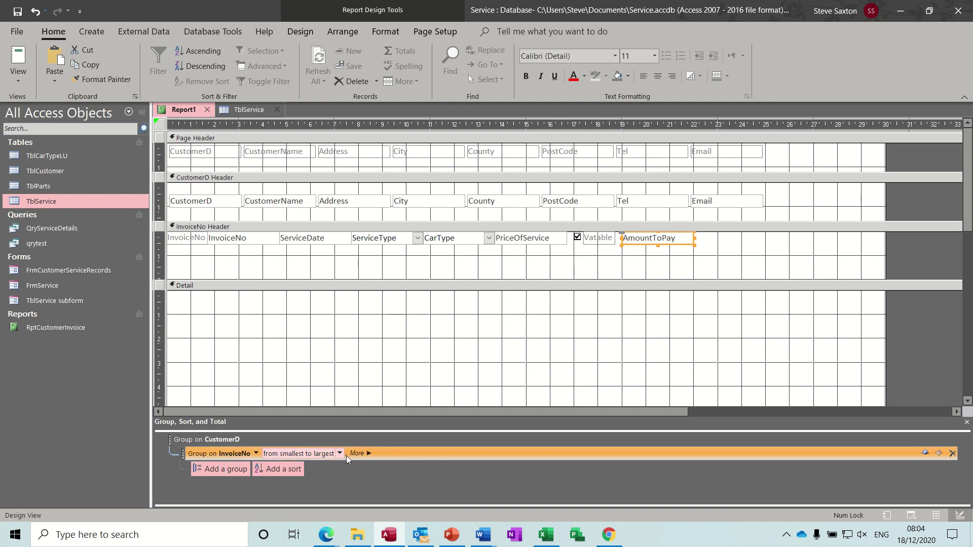
click(373, 455)
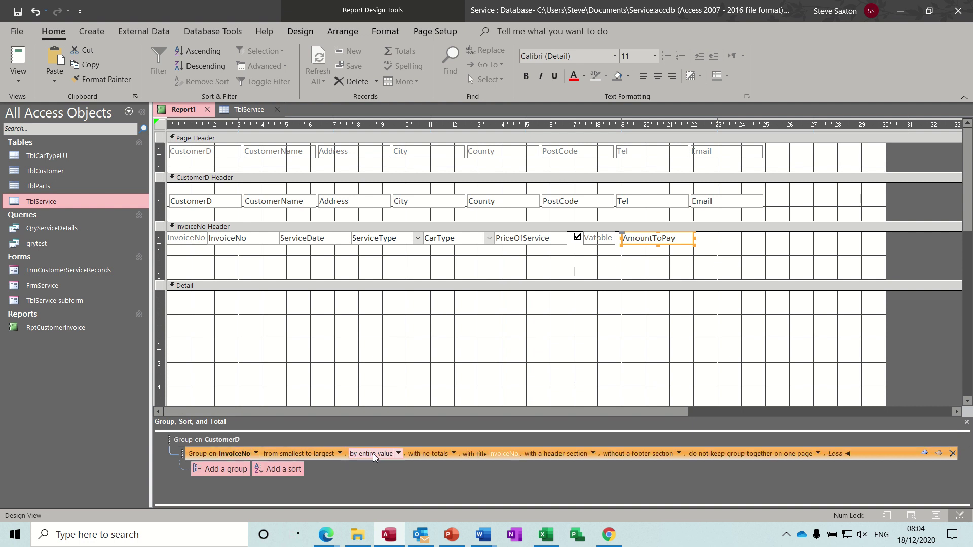
click(677, 454)
click(662, 465)
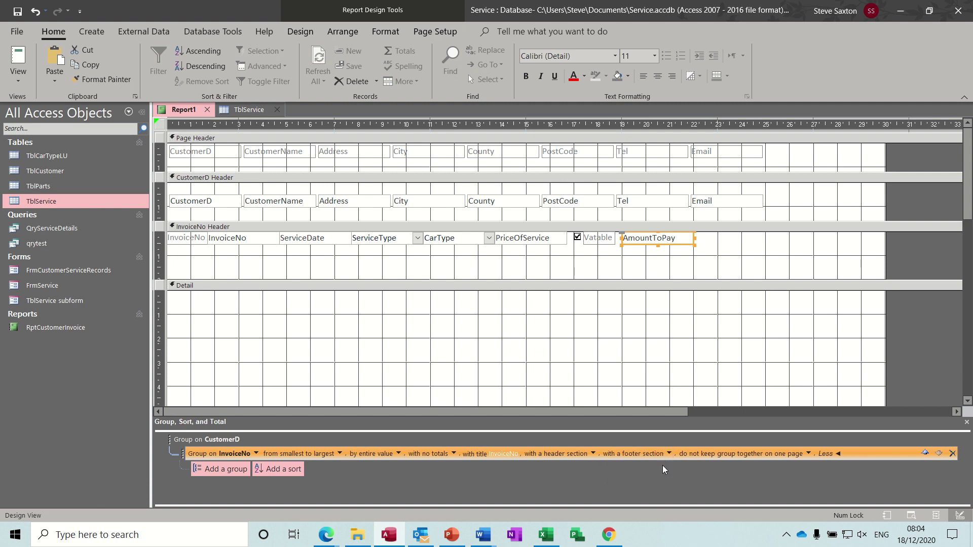
- Shorten the InvoiceNo Header section to fit its fields
click(818, 286)
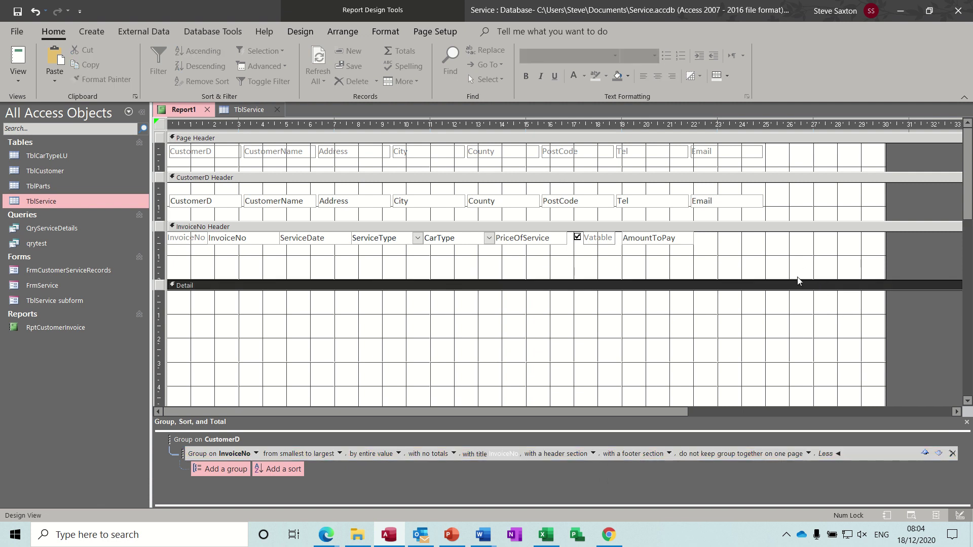
drag(794, 279, 794, 251)
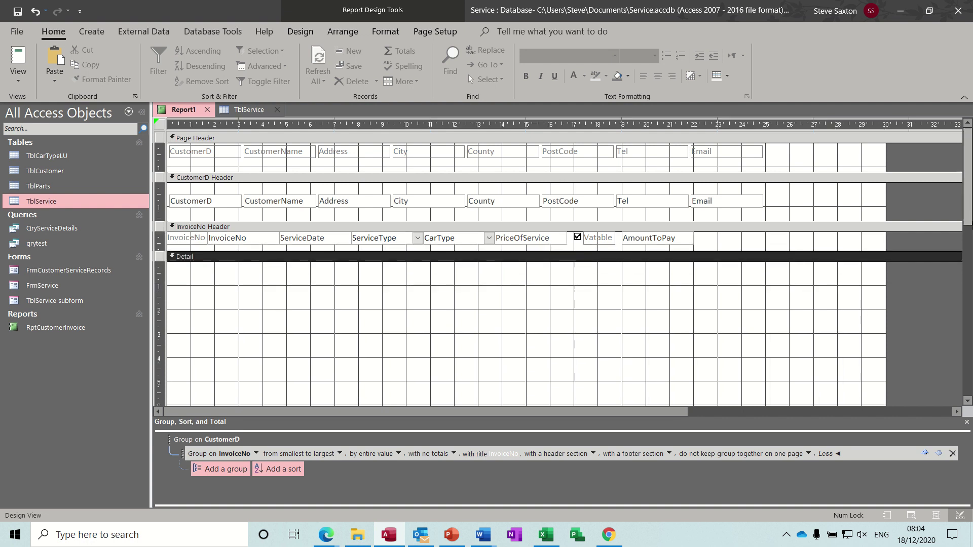
drag(970, 205, 970, 213)
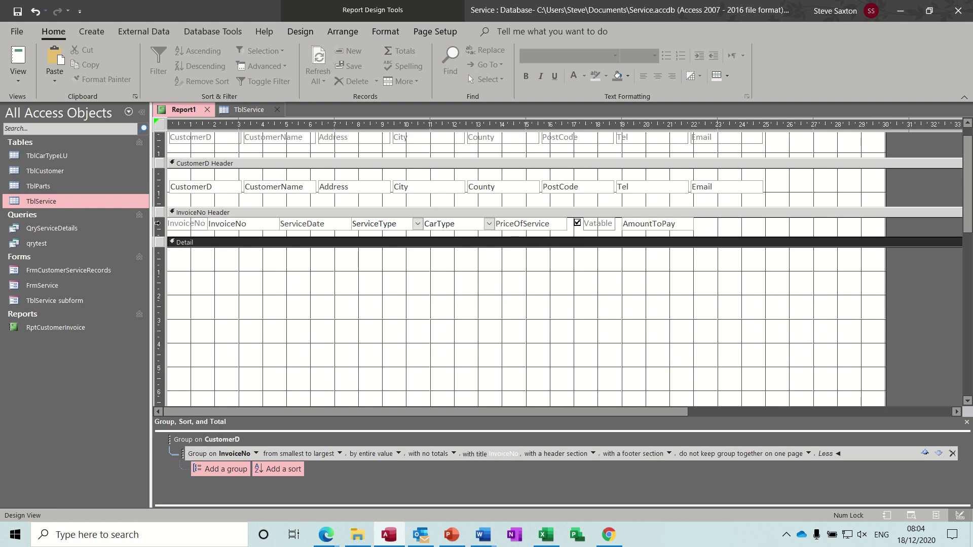
- Move the ServiceDate through AmountToPay boxes down into the Detail section
click(157, 223)
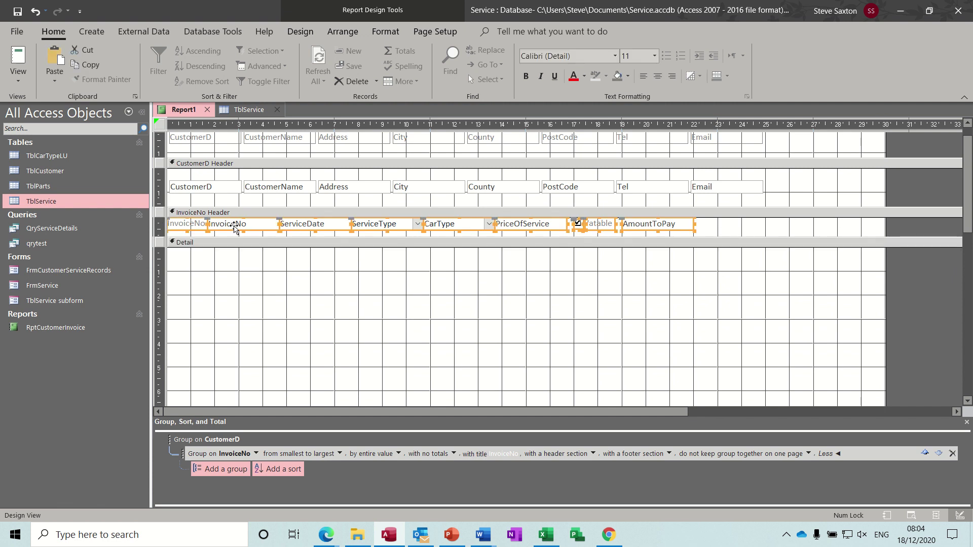
drag(232, 224, 193, 229)
click(208, 282)
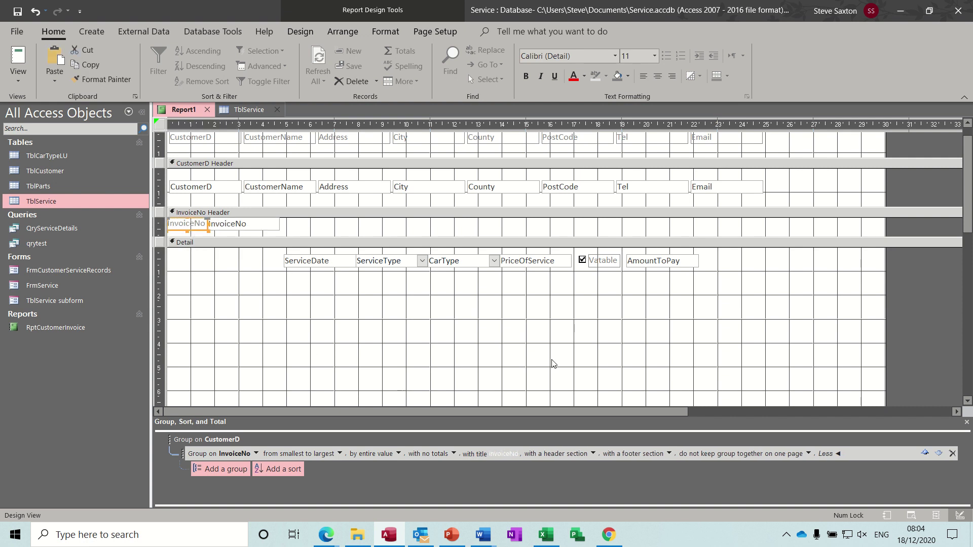
- Drag the InvoiceNo Footer edge up so the footer is much shorter
drag(965, 207, 968, 278)
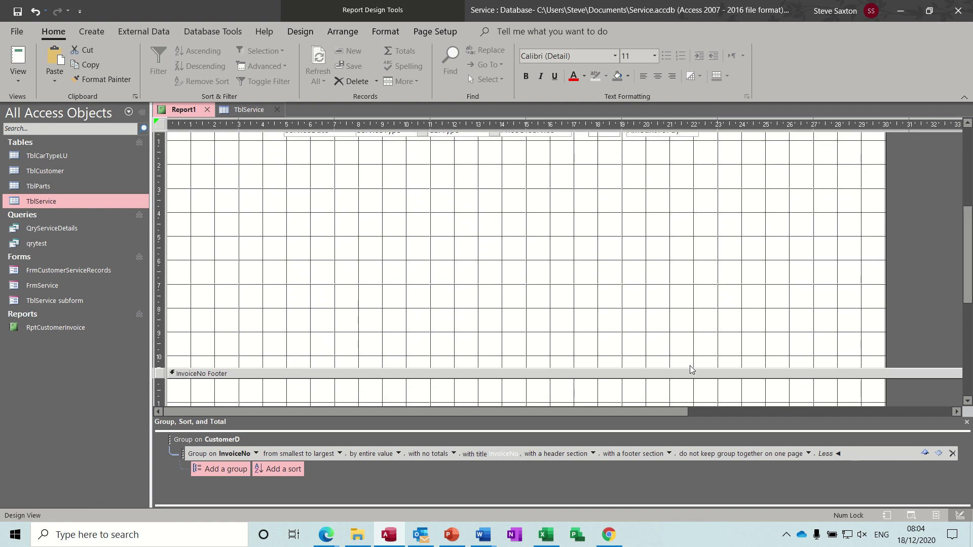
drag(691, 368, 681, 150)
drag(970, 277, 968, 183)
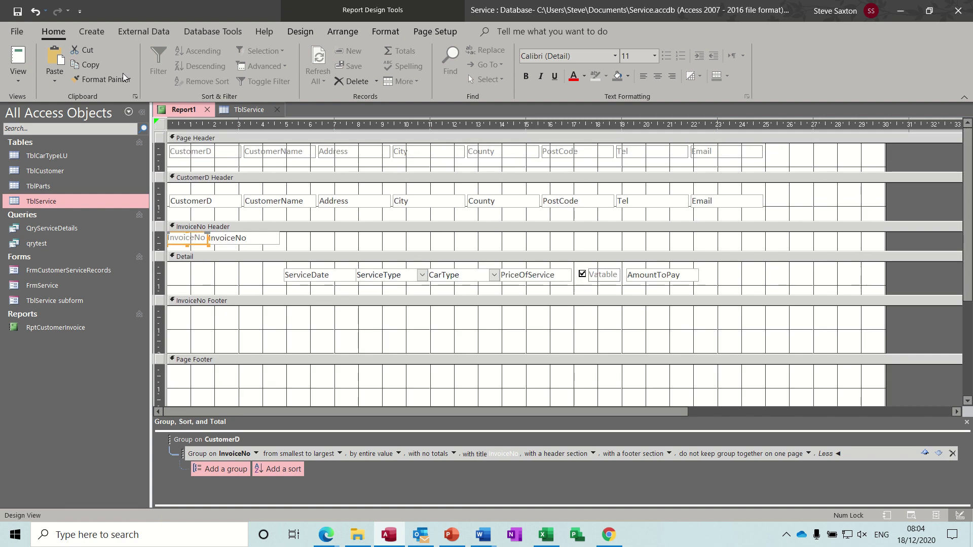
click(19, 57)
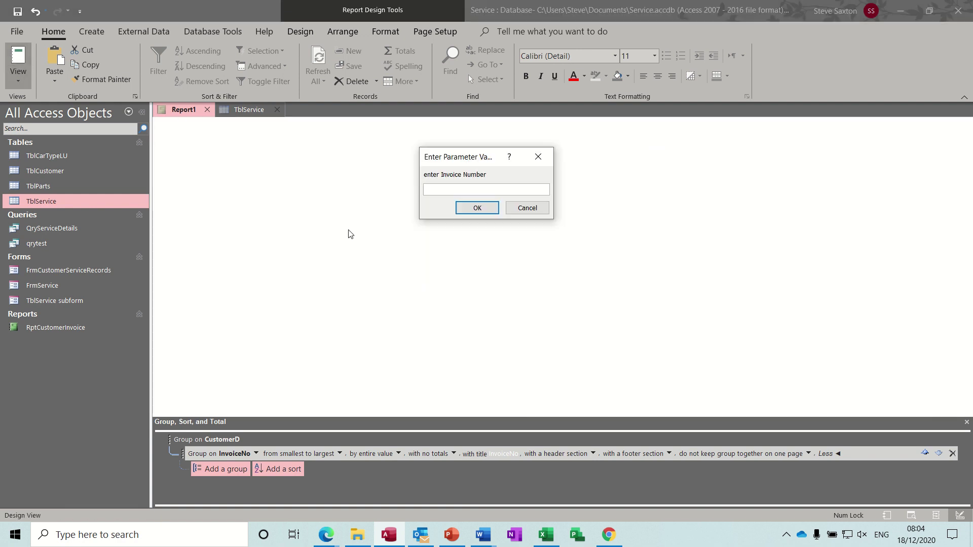
text(1)
key(Return)
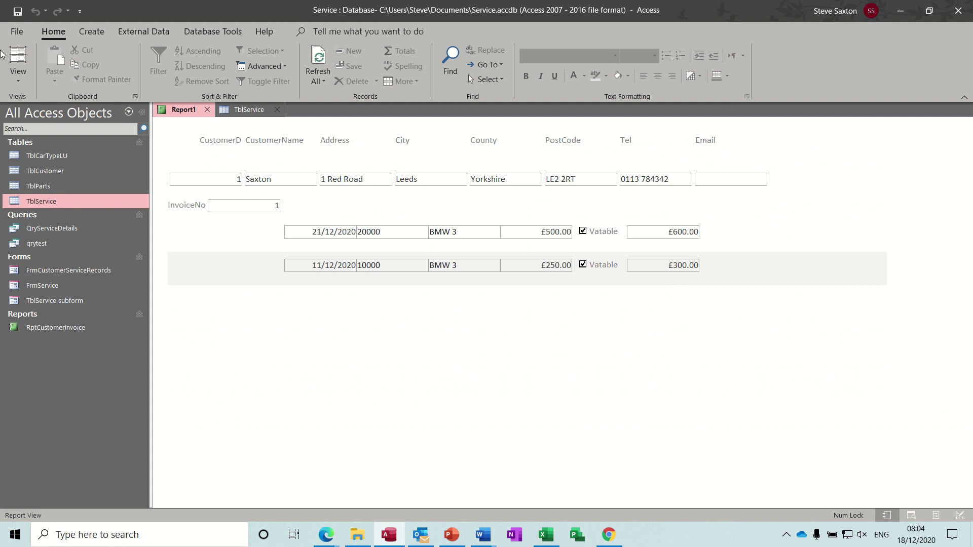
click(19, 80)
click(44, 196)
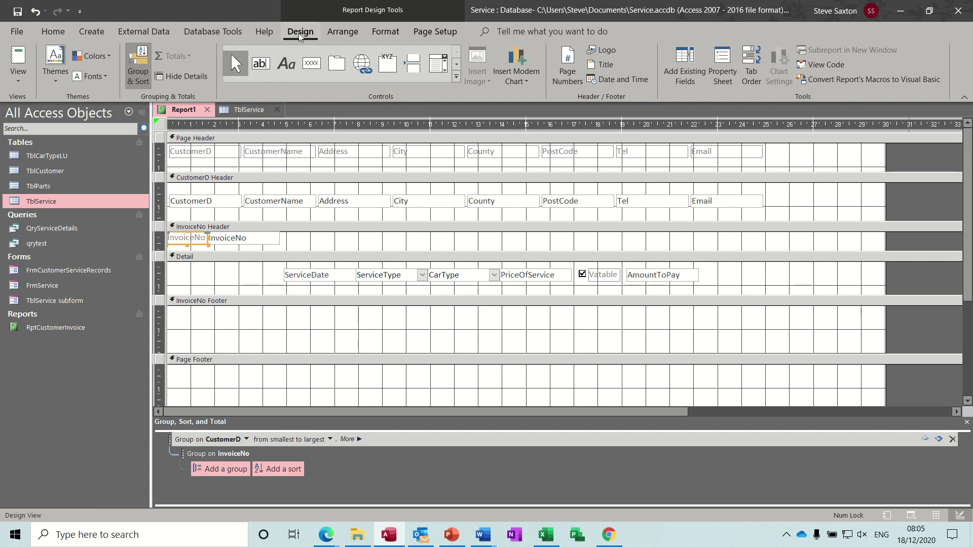
- Draw a footer text box containing =Sum([amounttopay]), correcting the misspelt field name
click(261, 63)
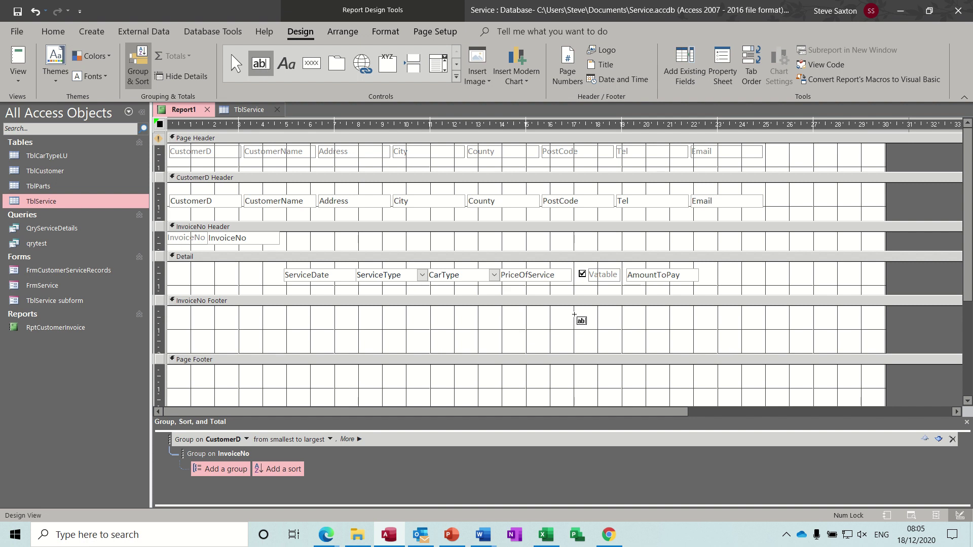
drag(612, 316, 709, 340)
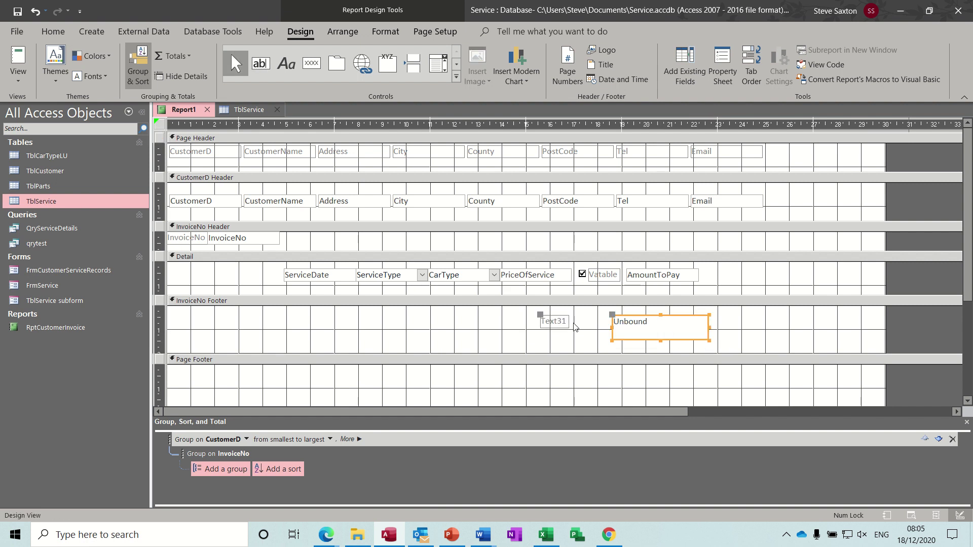
click(623, 324)
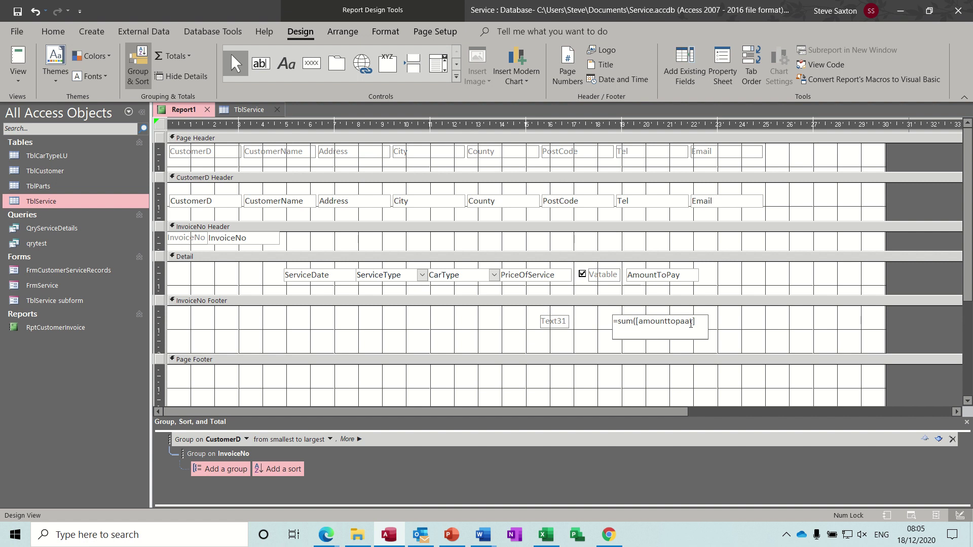
click(690, 323)
key(BackSpace)
click(744, 332)
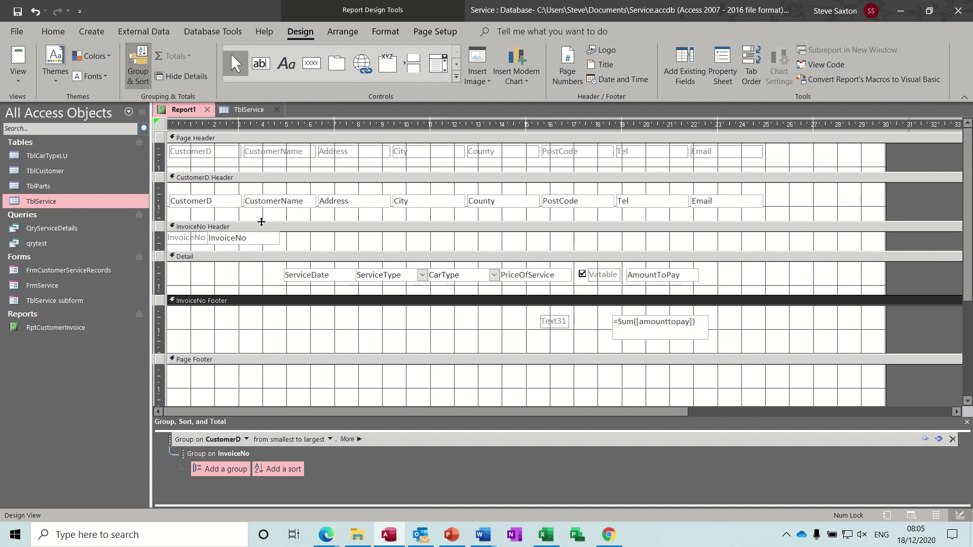
- Preview the report for invoice 1 to confirm the footer total of 900
click(24, 53)
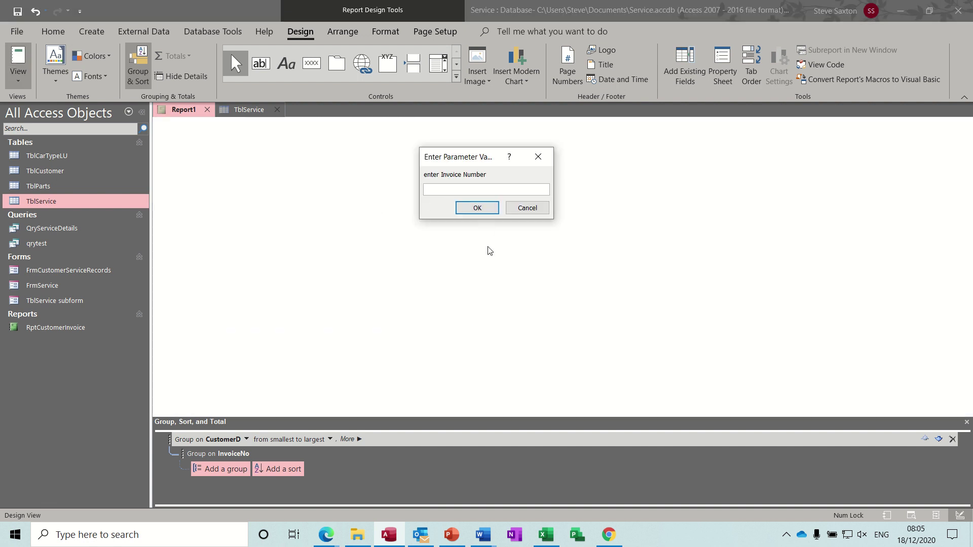
text(1)
key(Return)
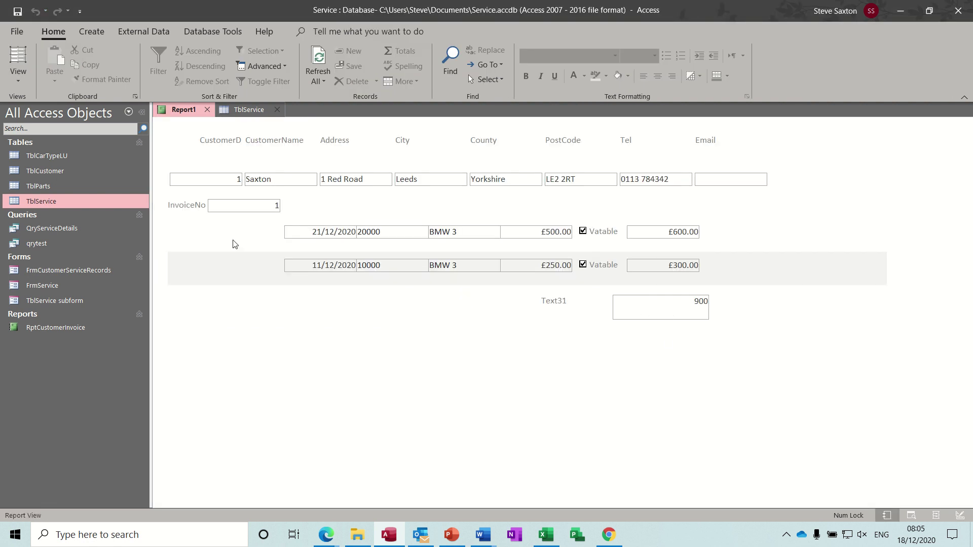
click(18, 78)
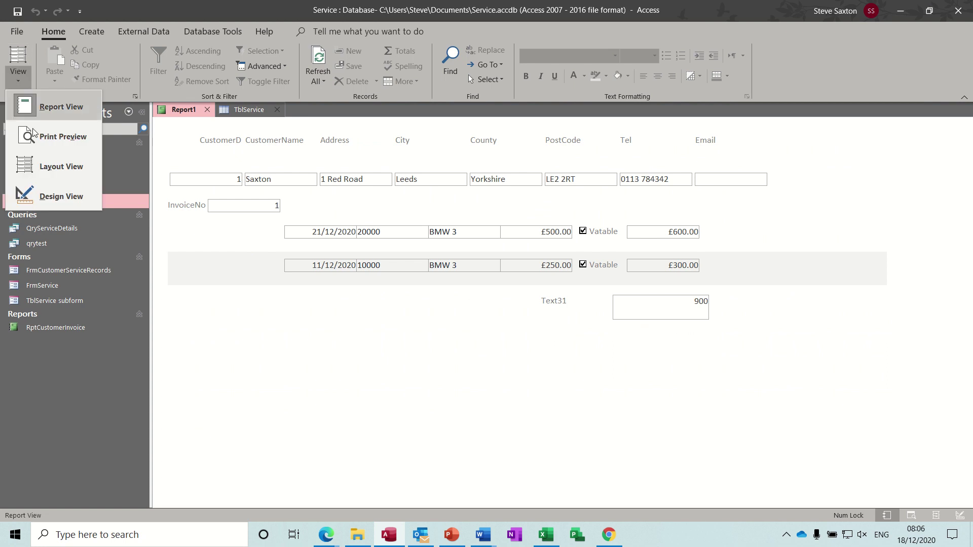
- Return to Design View and set the =Sum([amounttopay]) box's Format property to Currency
click(51, 195)
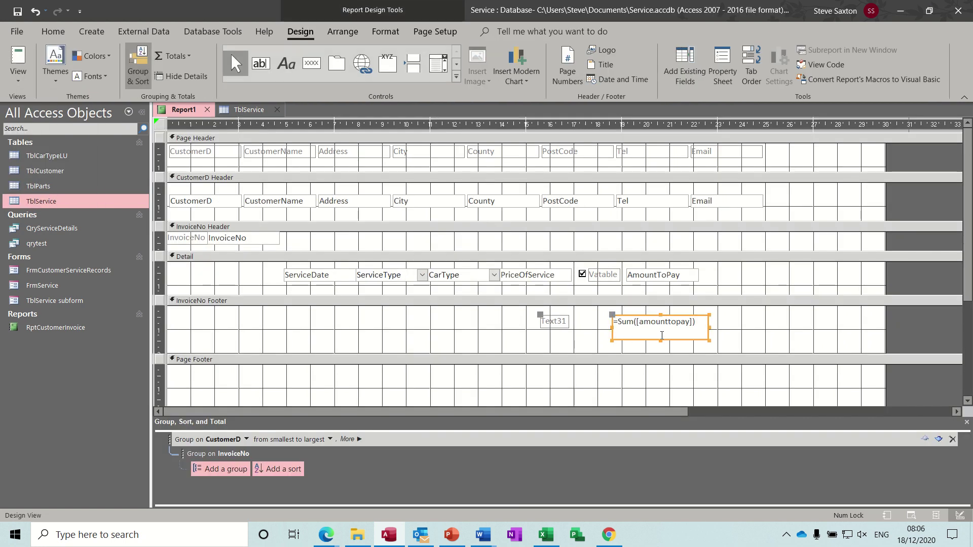
click(722, 68)
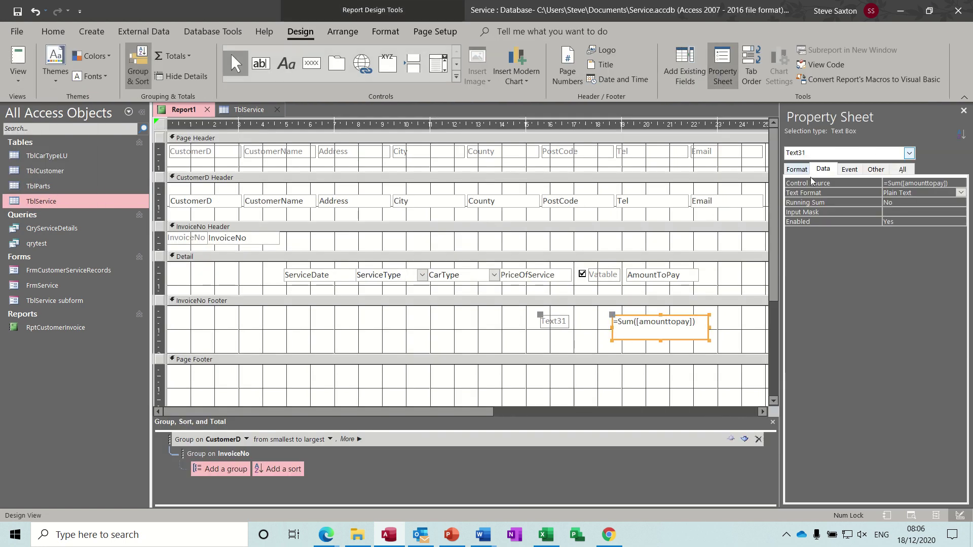
click(806, 171)
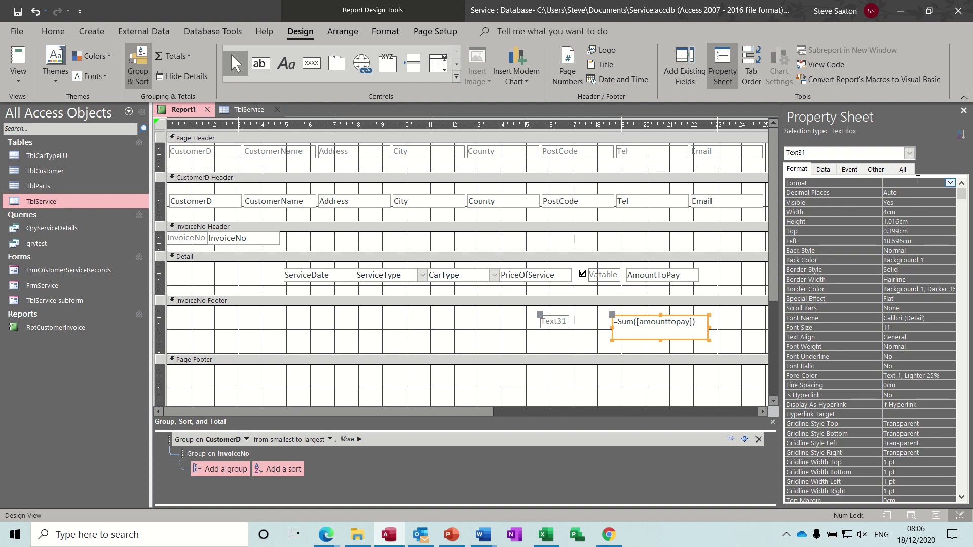
click(950, 183)
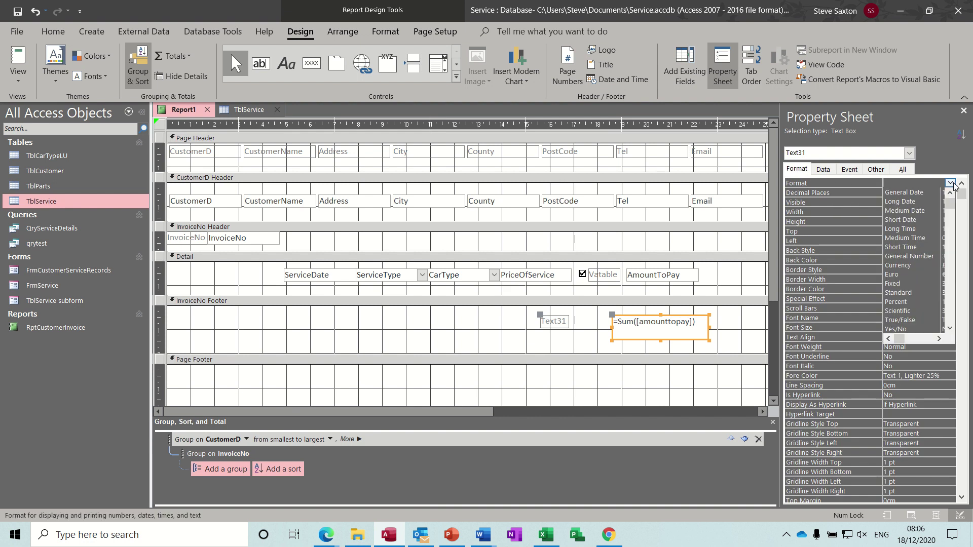
click(907, 268)
click(554, 322)
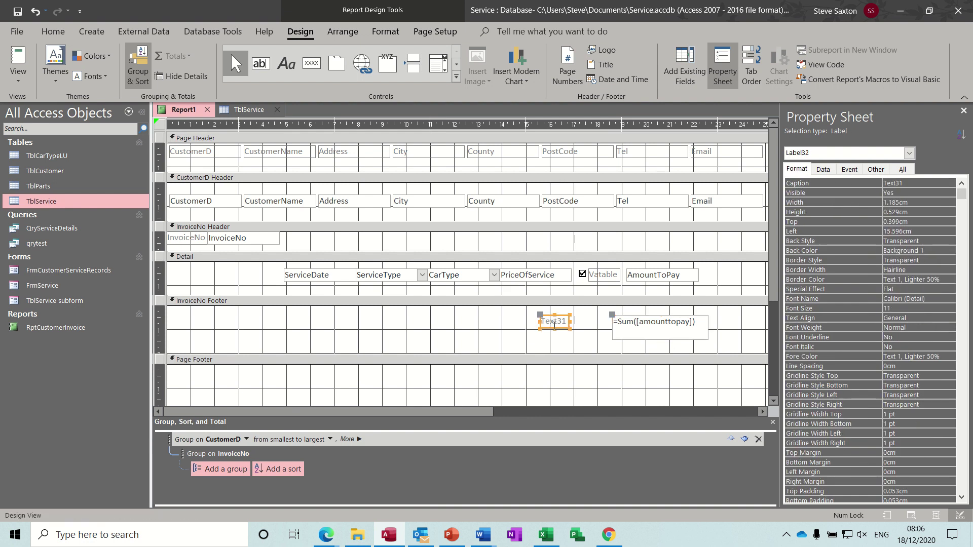
click(964, 111)
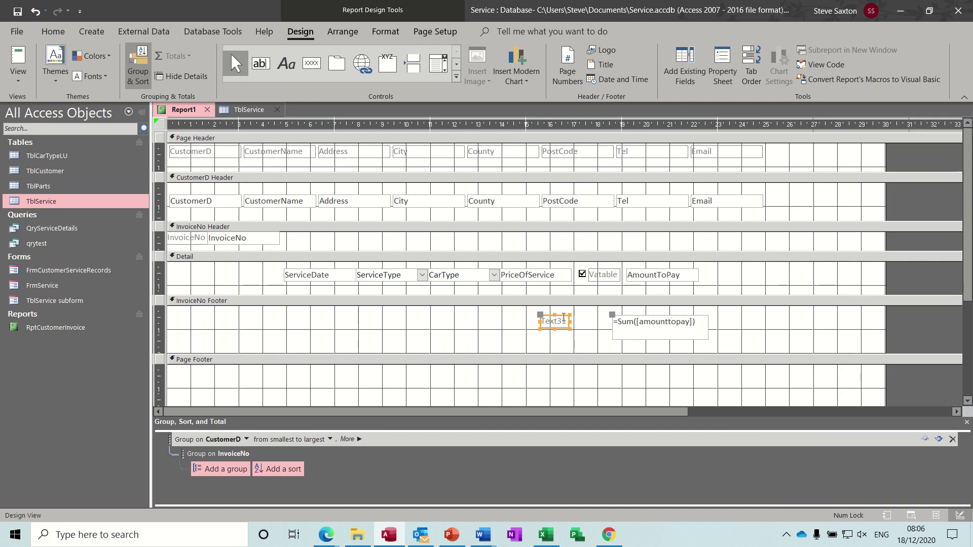
- Rename the Text31 label to 'Invoice Total'
double_click(566, 321)
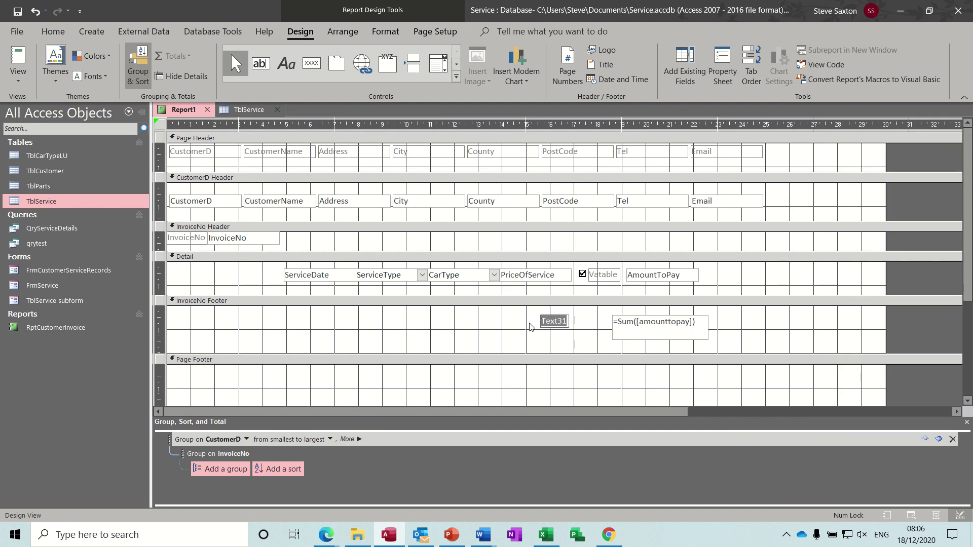
text(Invoice Total)
click(571, 342)
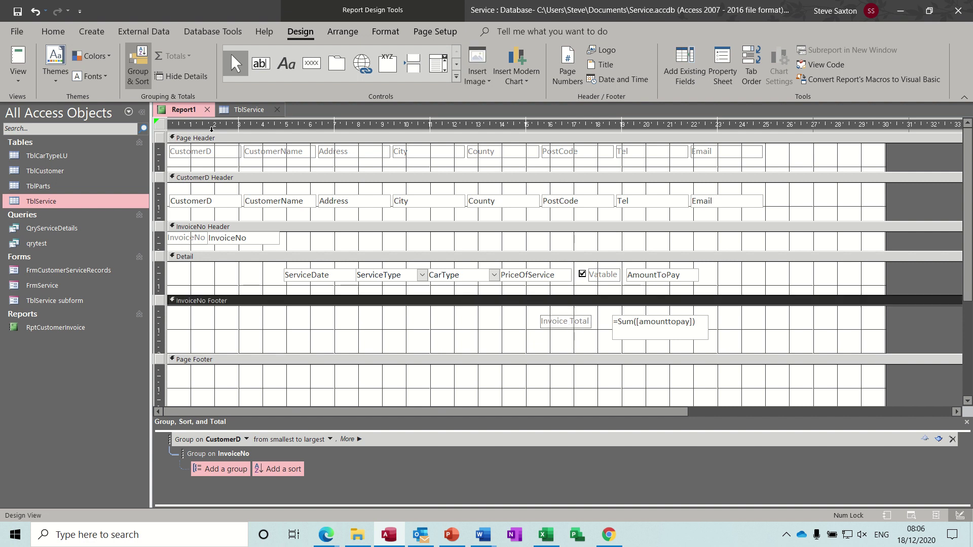
- Run the report for invoice 1, showing an invoice total of £900.00
click(17, 57)
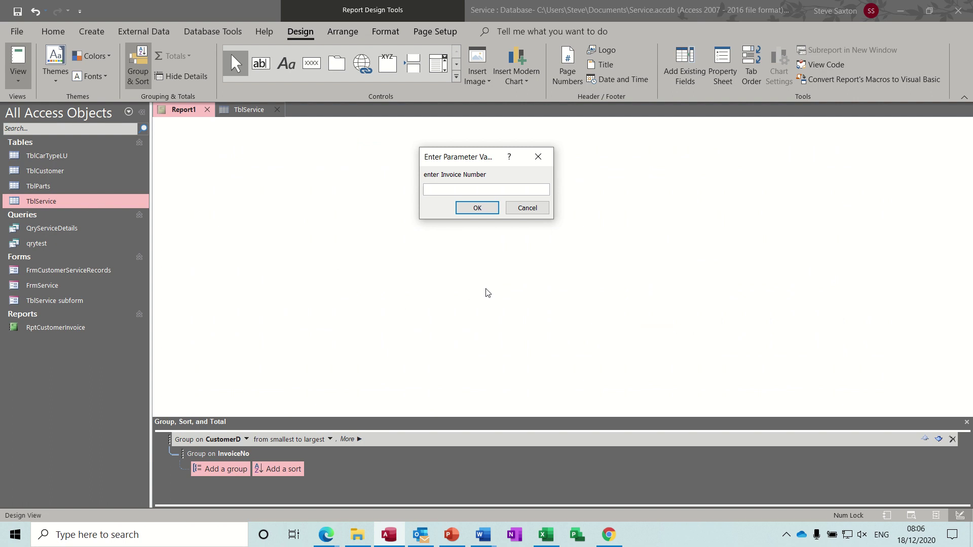
text(1)
key(Return)
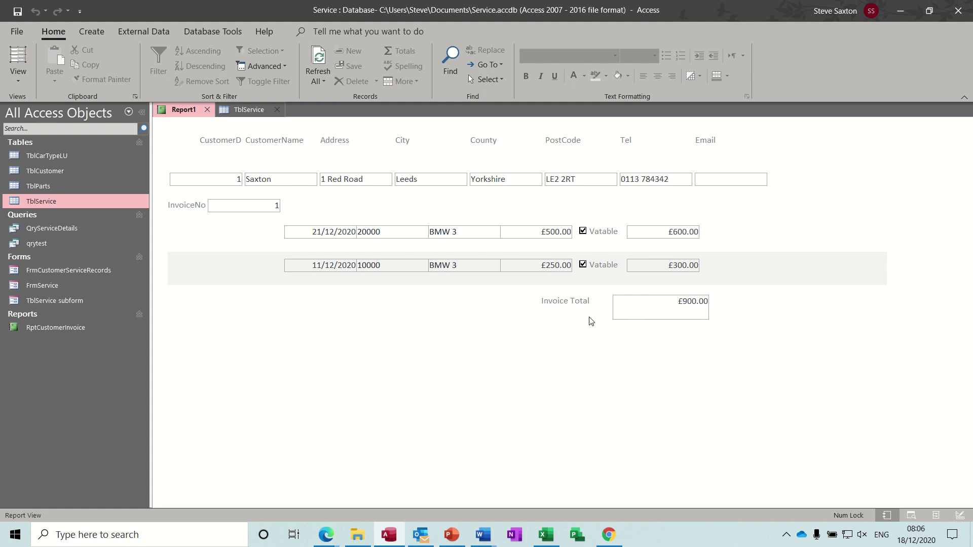
- Close Report1, saving it as RptTest, and close the TblService table
click(206, 110)
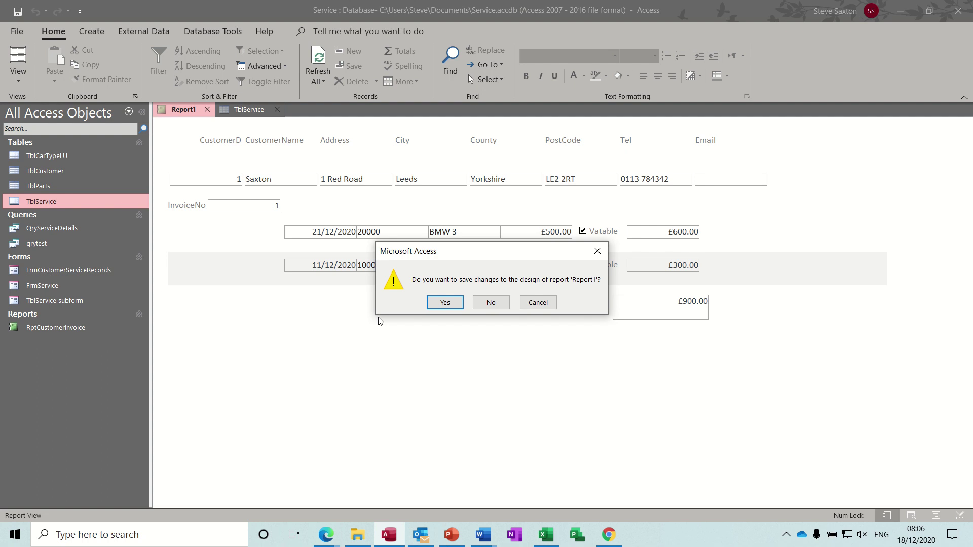
click(445, 302)
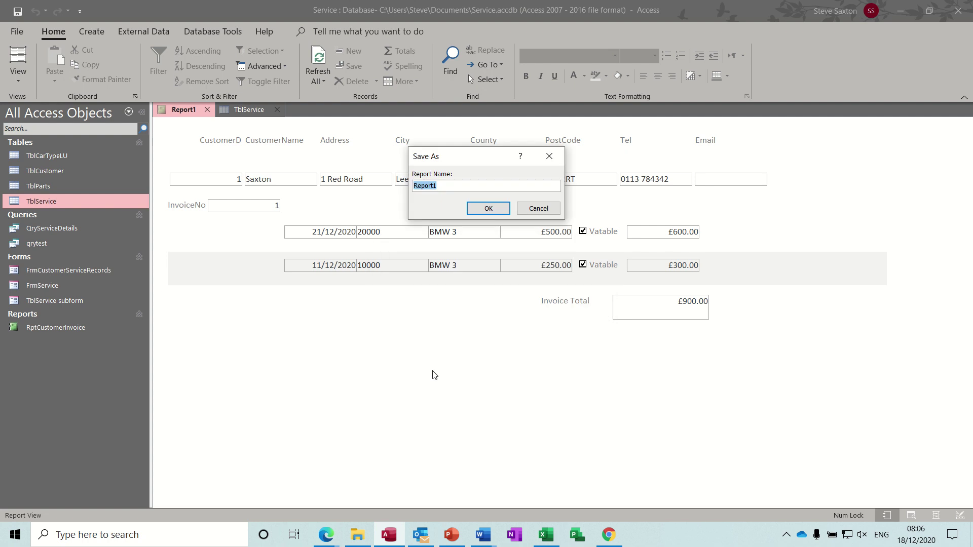
text(RptTest)
click(484, 209)
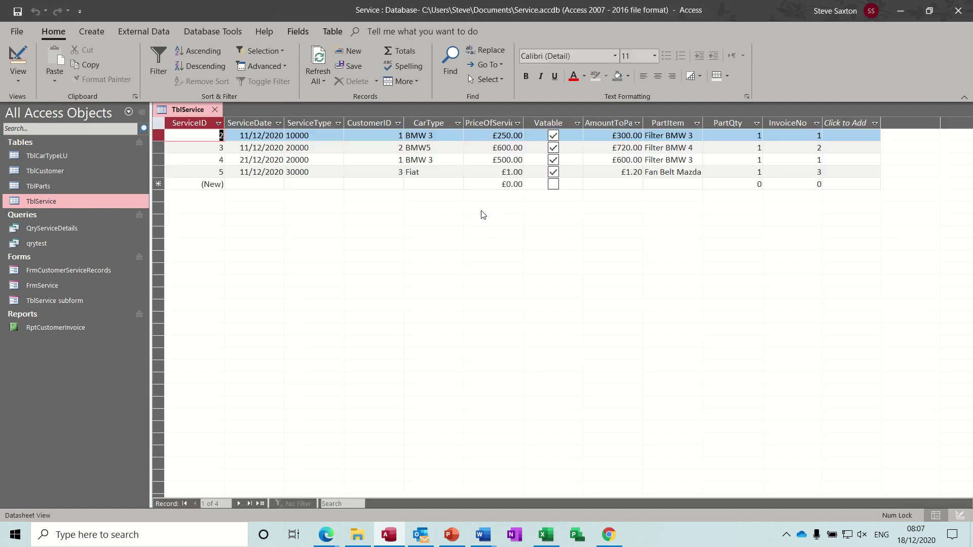
click(215, 110)
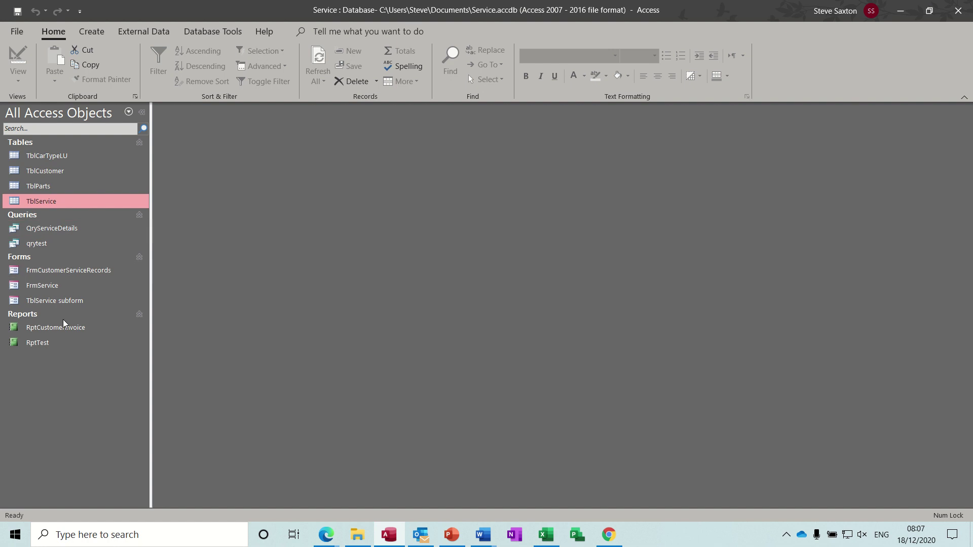
- Start the Report Wizard on QryServiceDetails and add all its fields
click(69, 229)
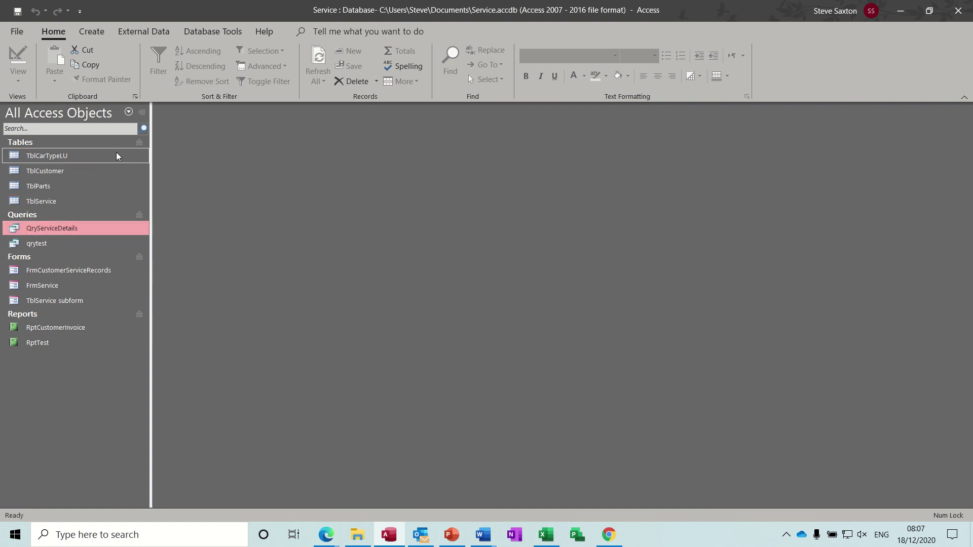
click(95, 32)
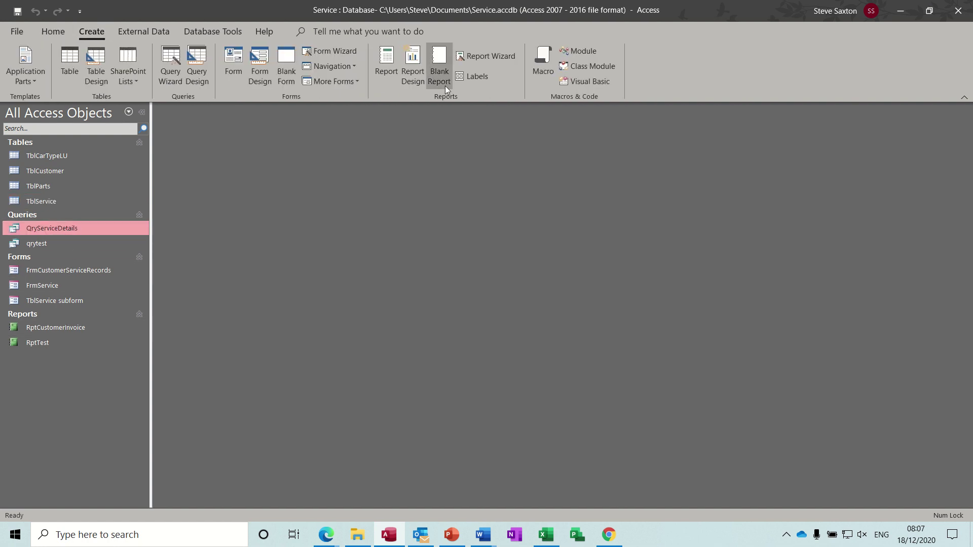
click(484, 56)
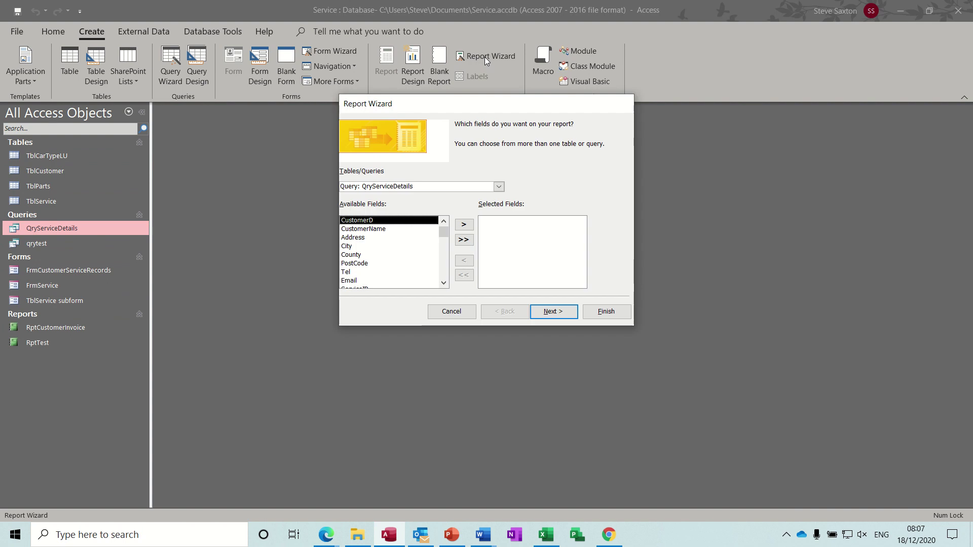
click(465, 240)
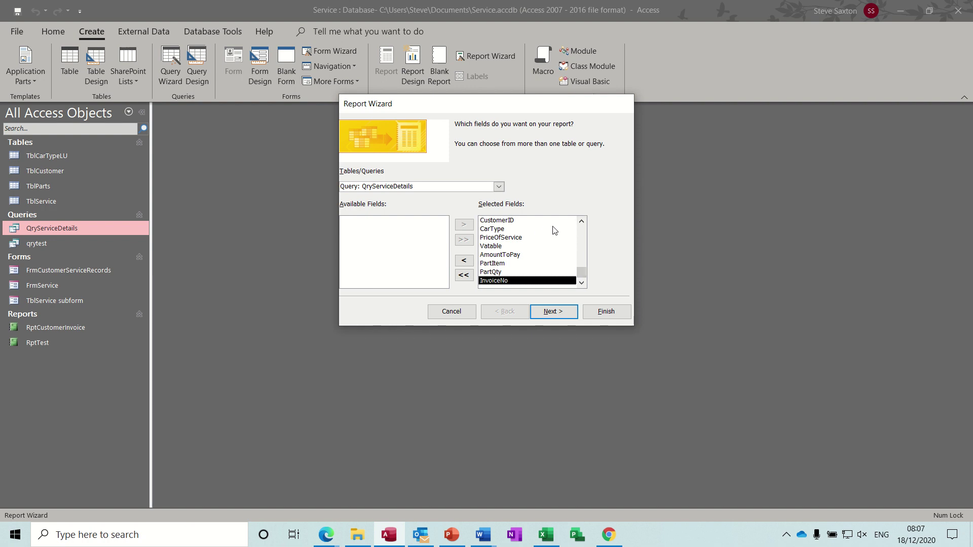
- Remove CustomerID, PartItem and PartQty from the selected fields and continue to the next page
click(582, 221)
click(511, 229)
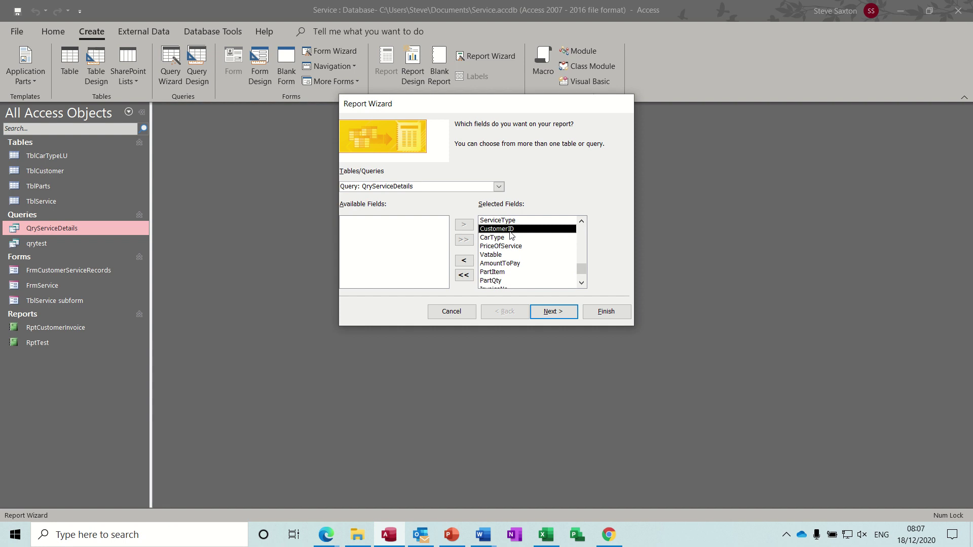
click(463, 262)
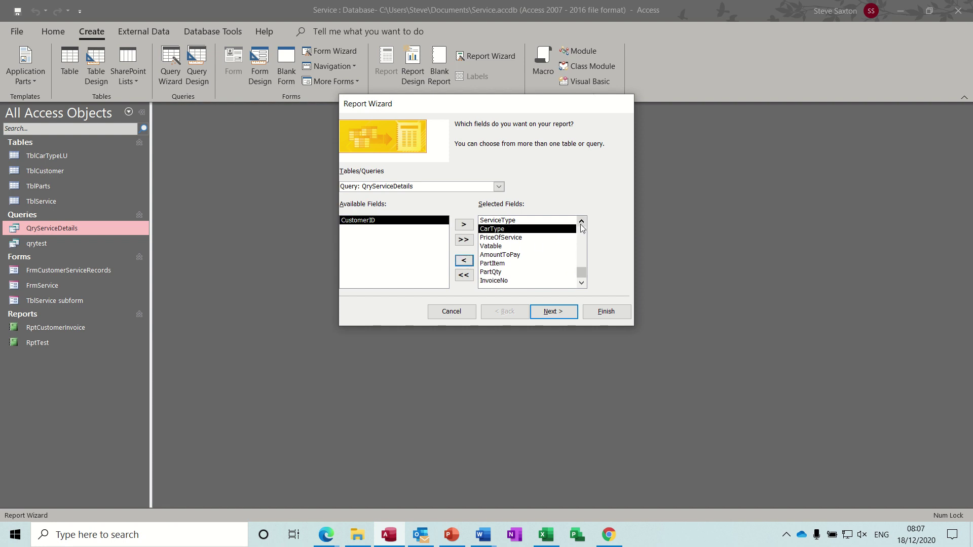
click(502, 263)
click(464, 260)
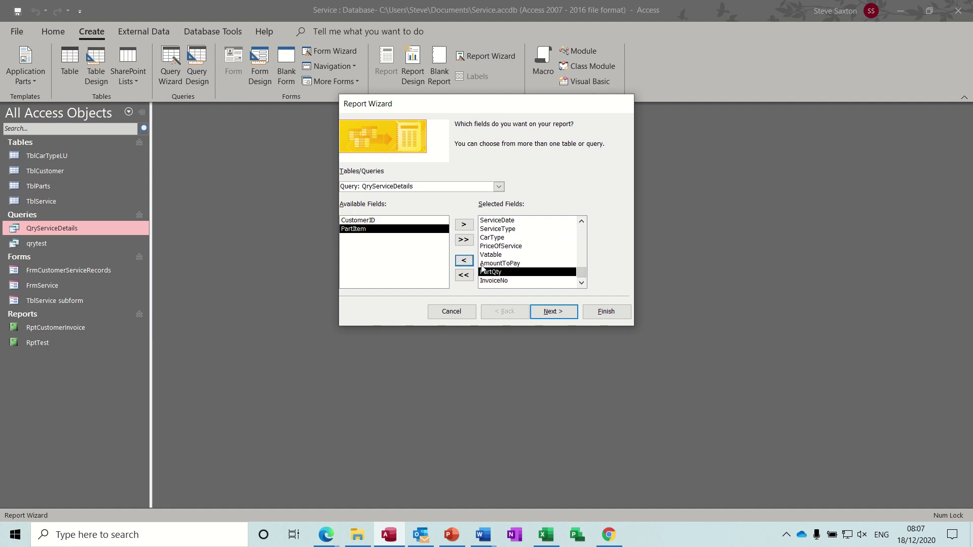
click(463, 261)
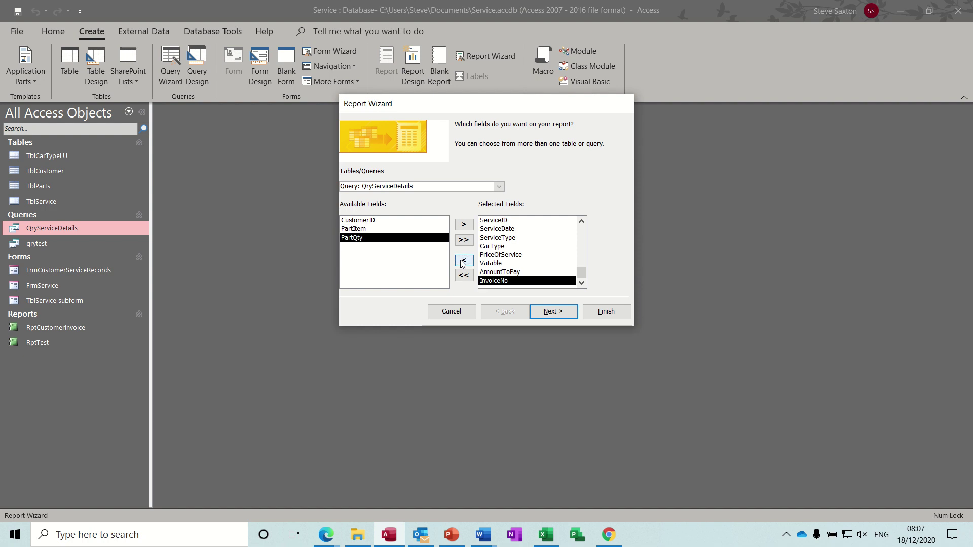
click(582, 221)
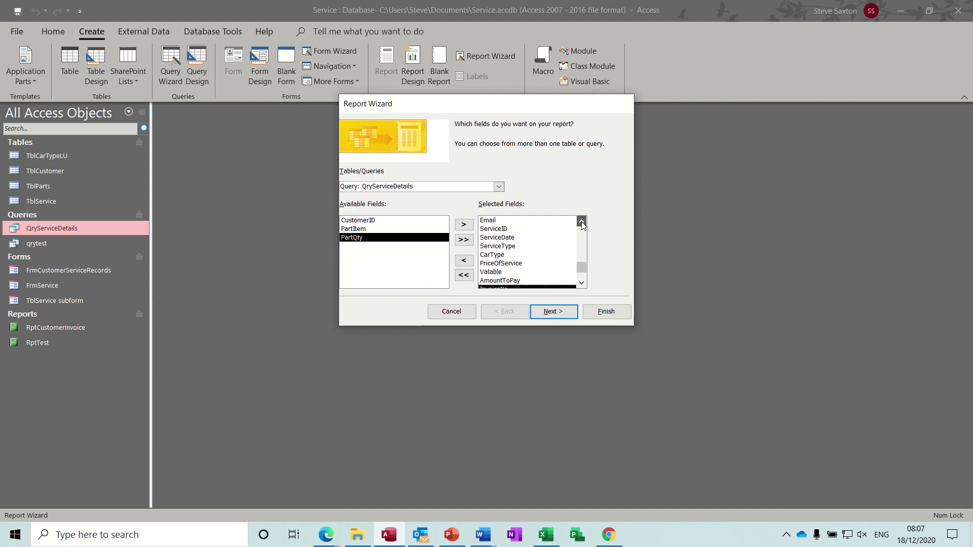
click(582, 222)
click(582, 221)
click(581, 221)
click(581, 222)
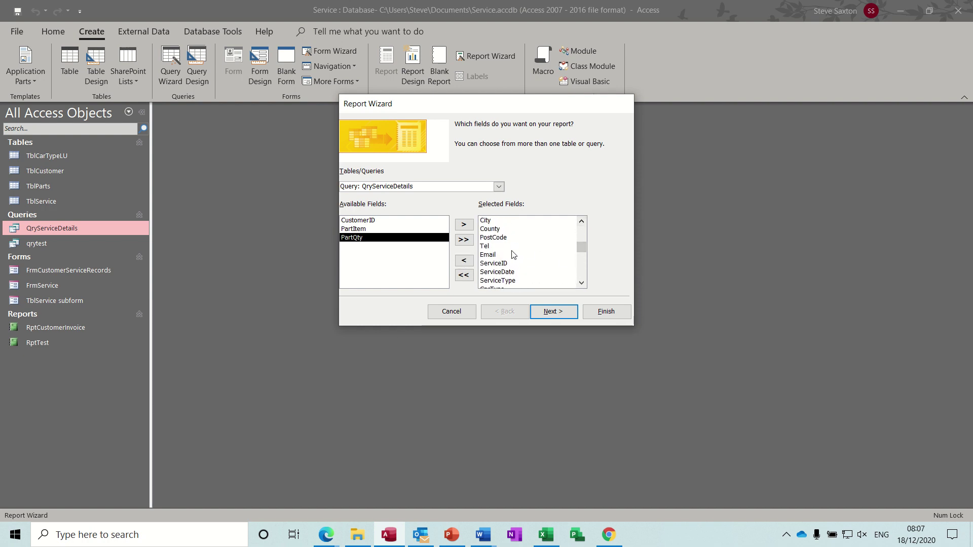
click(582, 221)
click(583, 221)
click(583, 220)
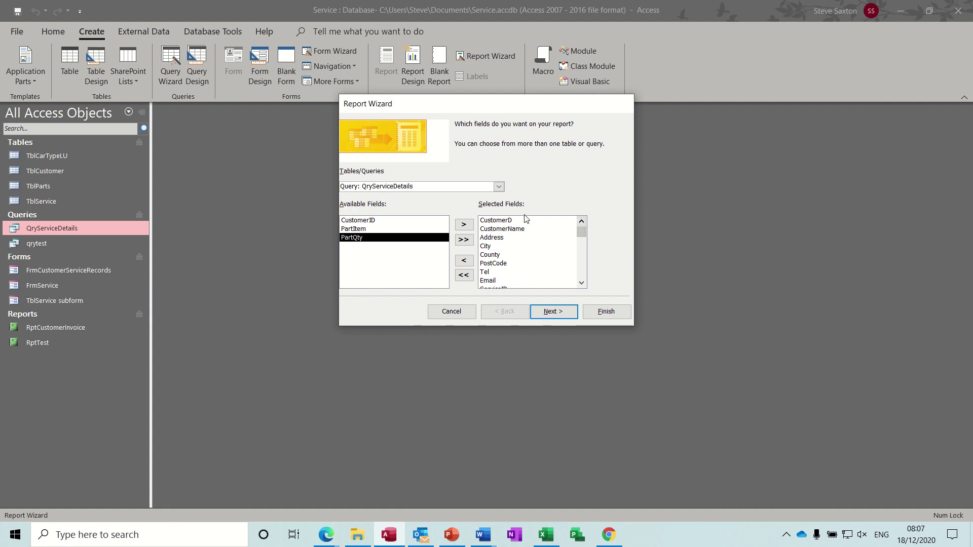
click(552, 311)
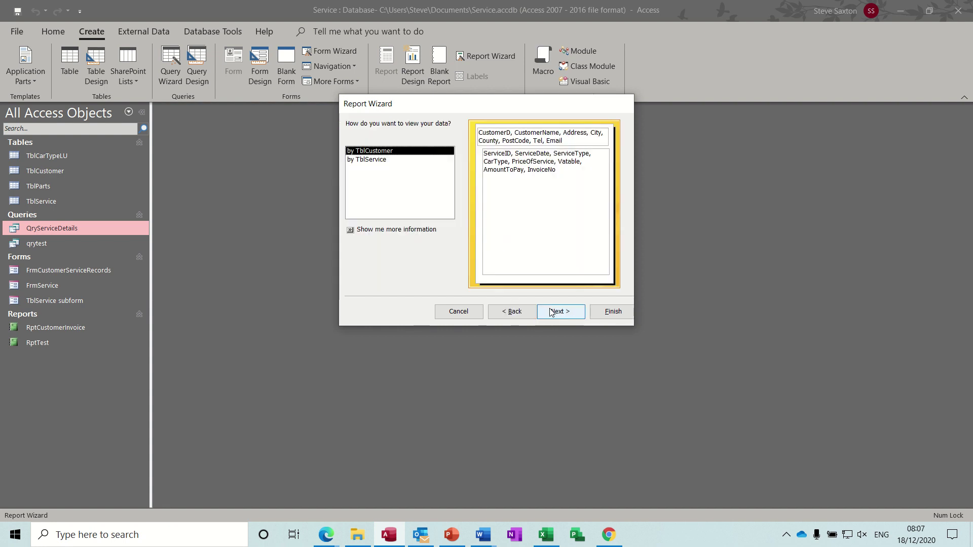
- View the report data by TblCustomer, keeping the default grouping and sort order
click(384, 159)
click(384, 151)
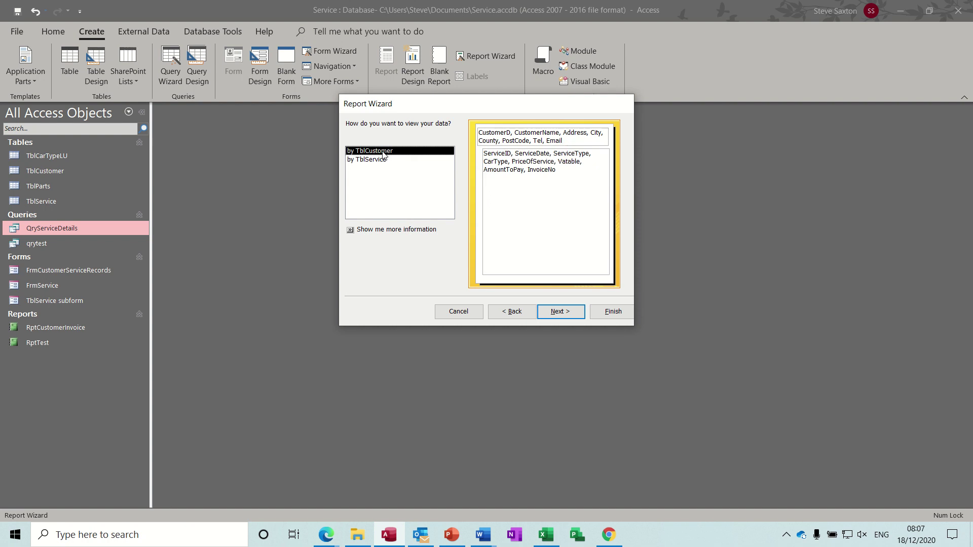
click(555, 314)
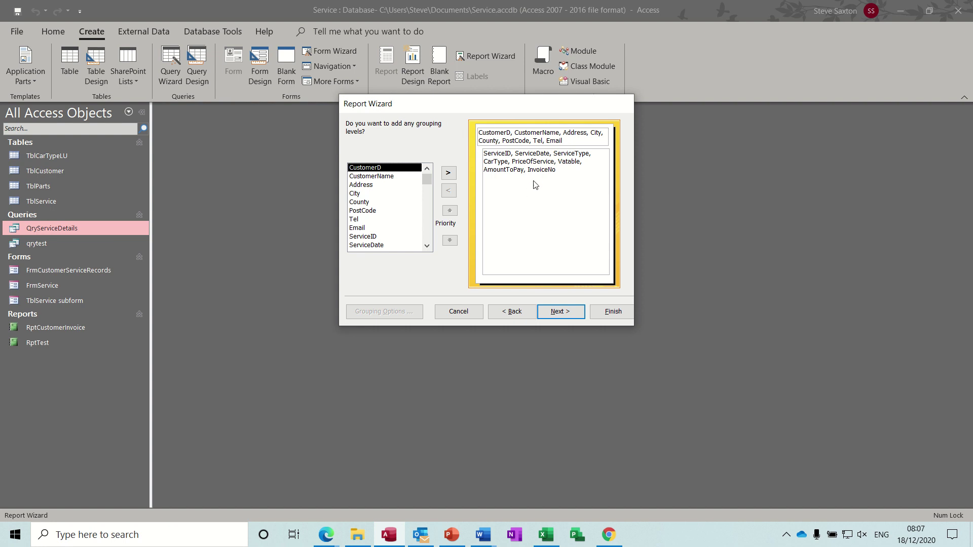
click(559, 311)
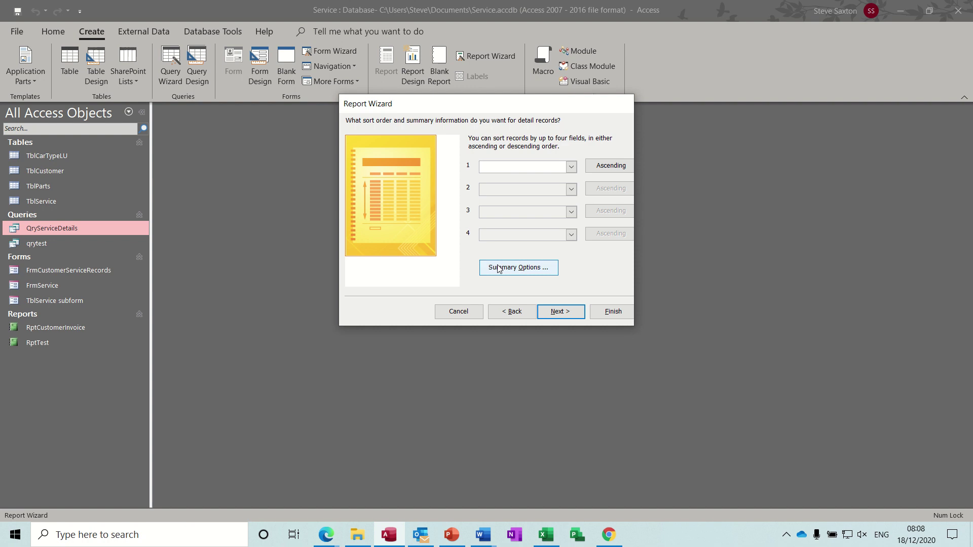
- Add Sum summaries for PriceOfService and AmountToPay
click(524, 272)
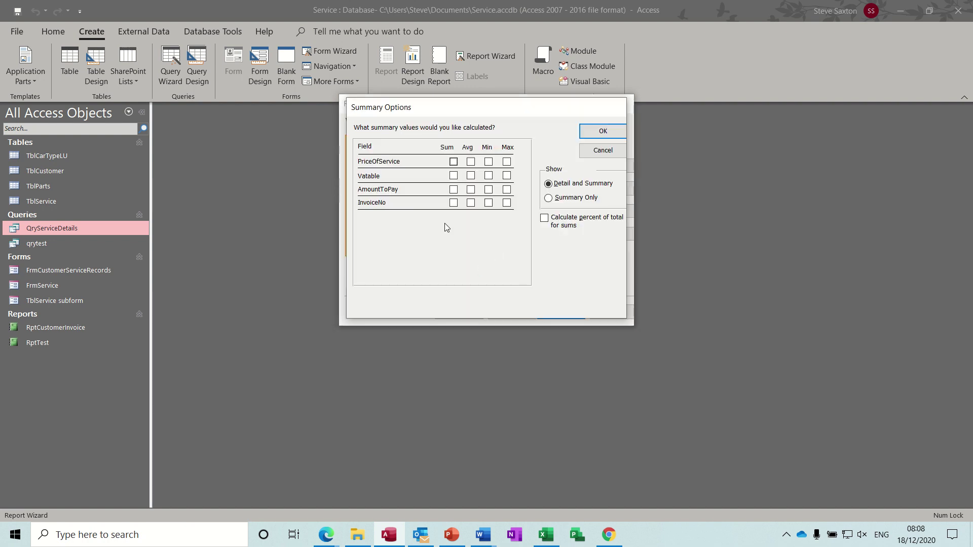
click(454, 162)
click(454, 190)
click(608, 133)
- Lay the report out in landscape orientation
click(560, 311)
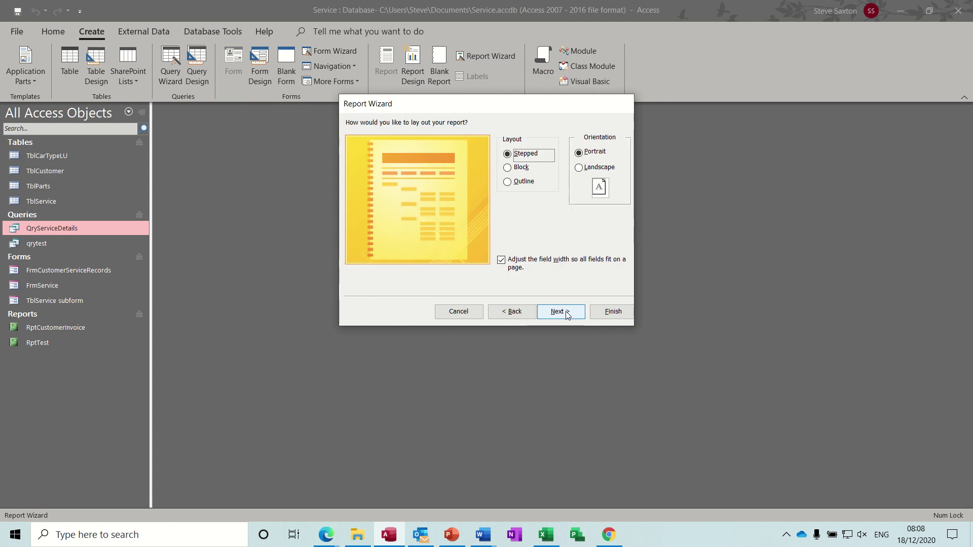
click(600, 167)
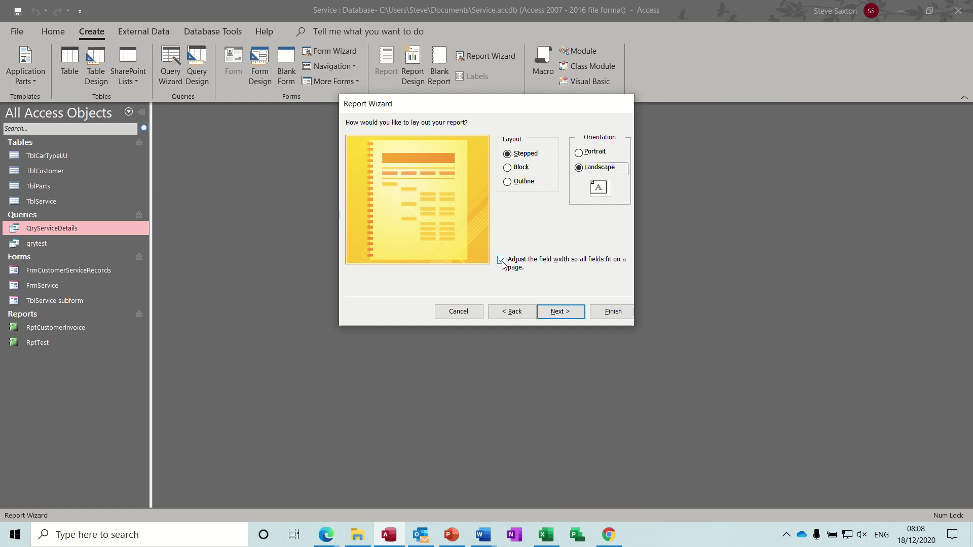
click(560, 310)
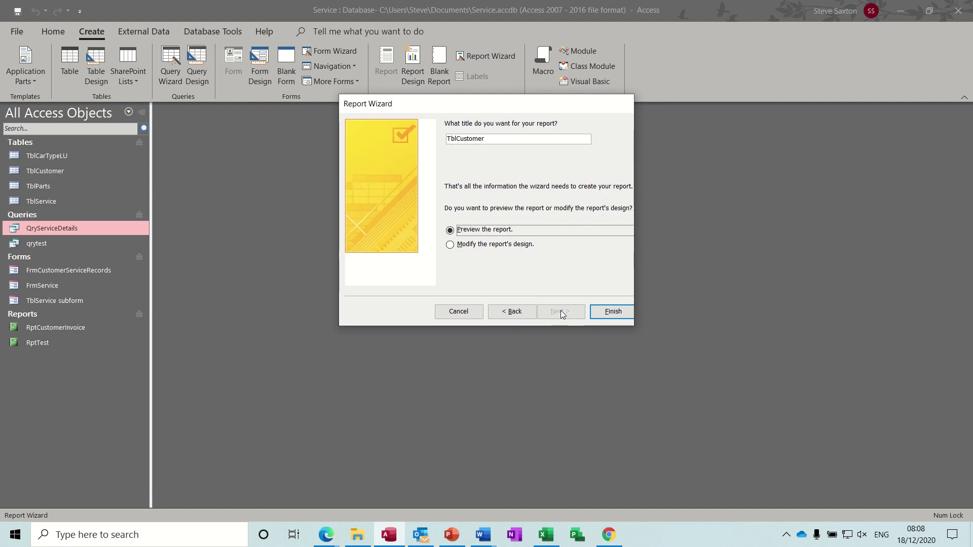
- Finish the TblCustomer report wizard and preview it for invoice number 1
click(606, 312)
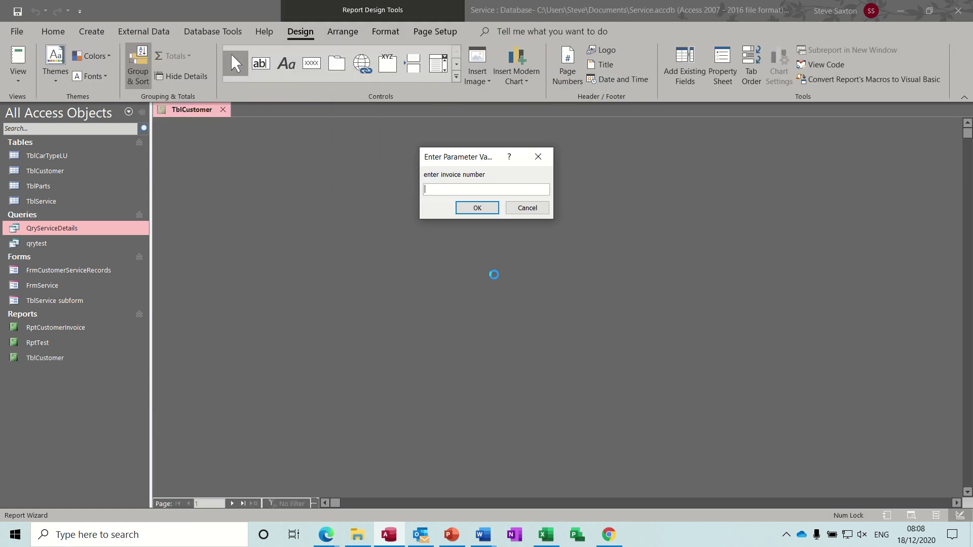
key(Return)
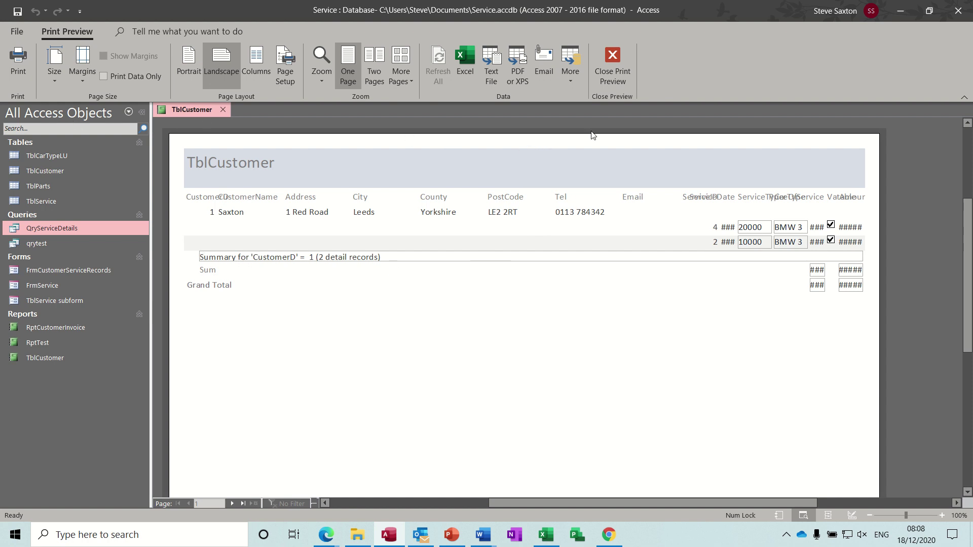
- Widen the Detail section's AmountToPay text box in Design View, then view the report for customer 1
click(610, 76)
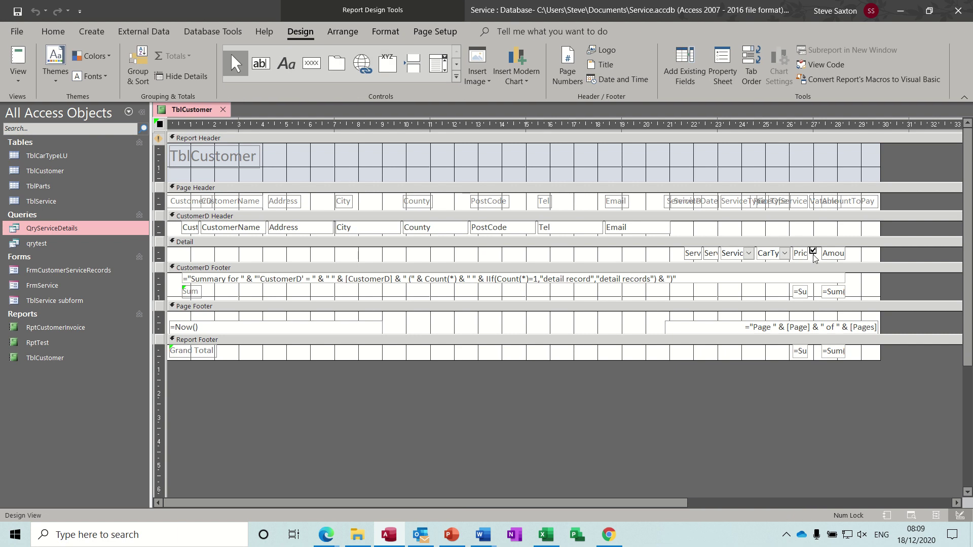
click(836, 254)
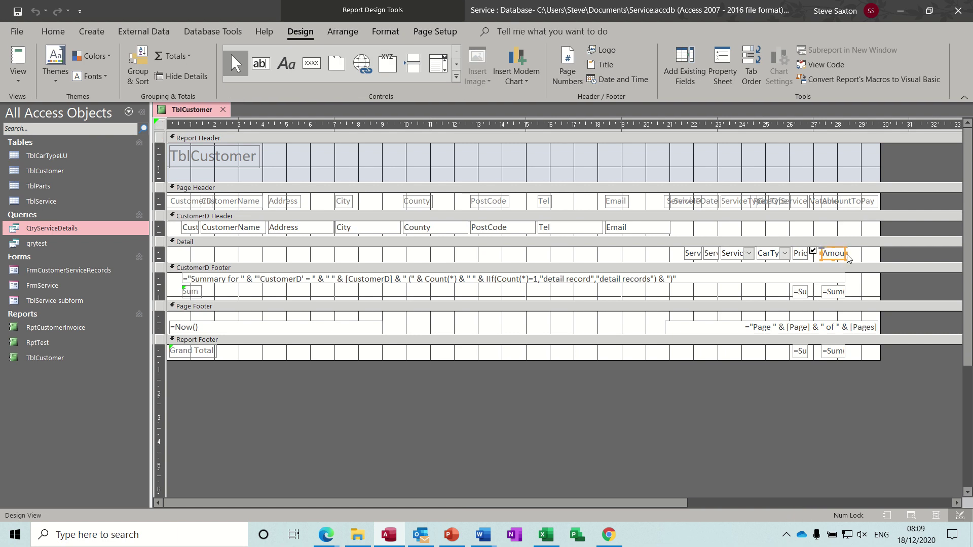
drag(845, 252, 883, 254)
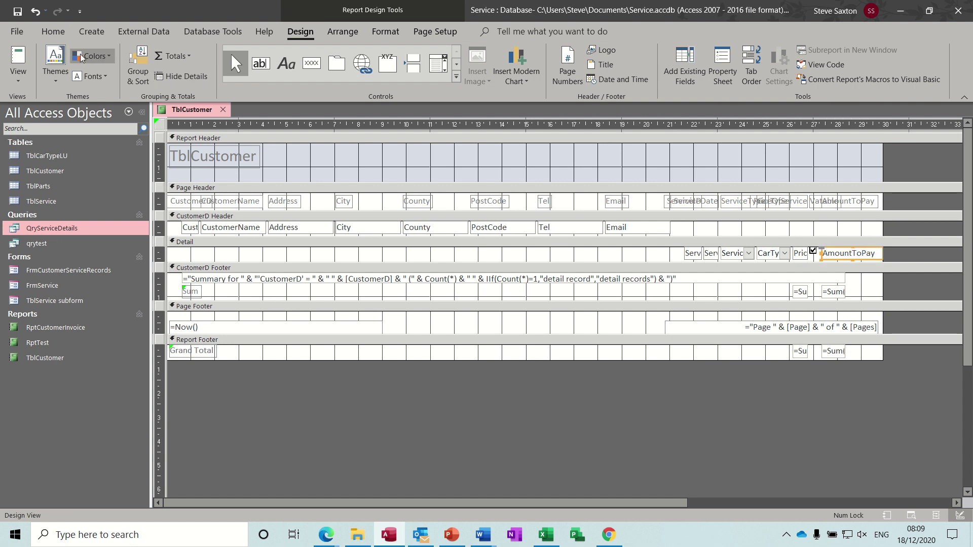
click(18, 57)
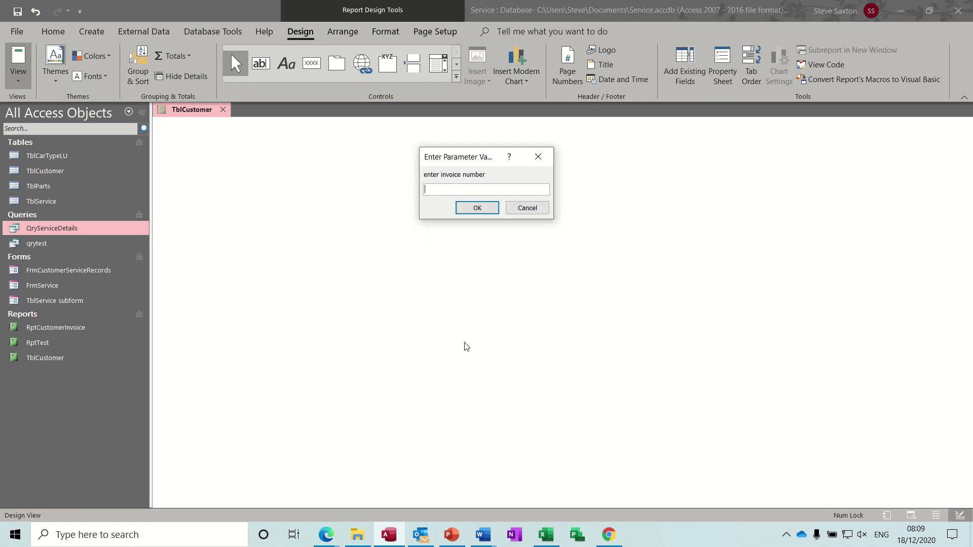
key(Return)
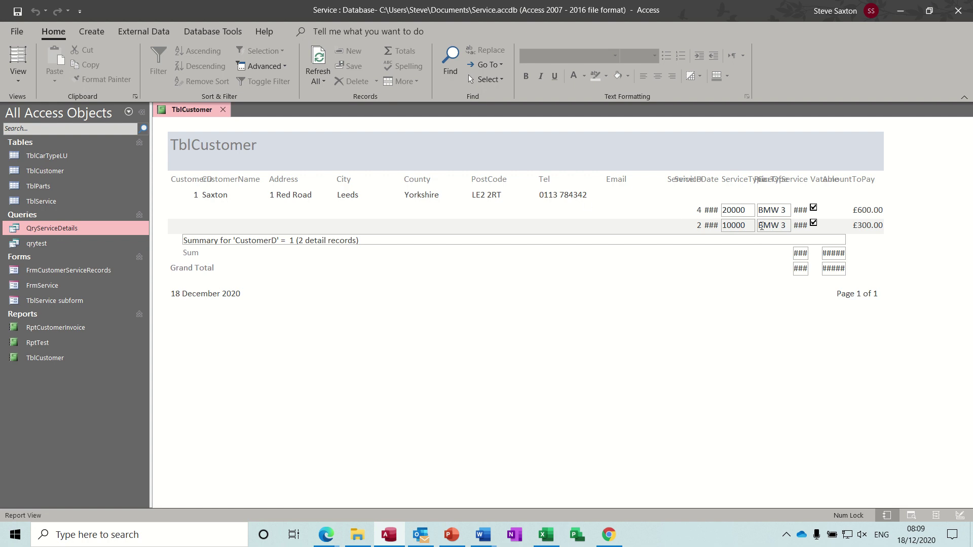
- Close the TblCustomer report tab, answering No to saving its changes
click(223, 109)
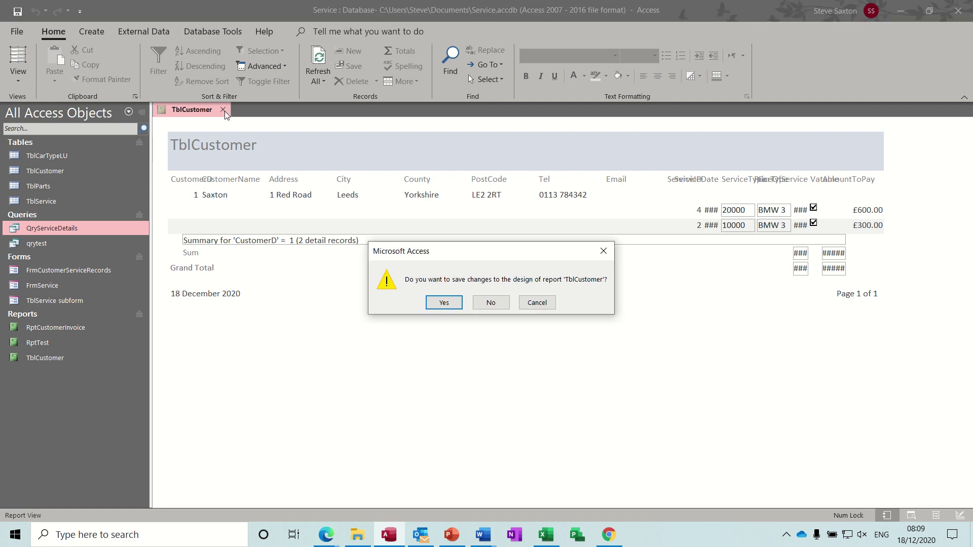
click(484, 304)
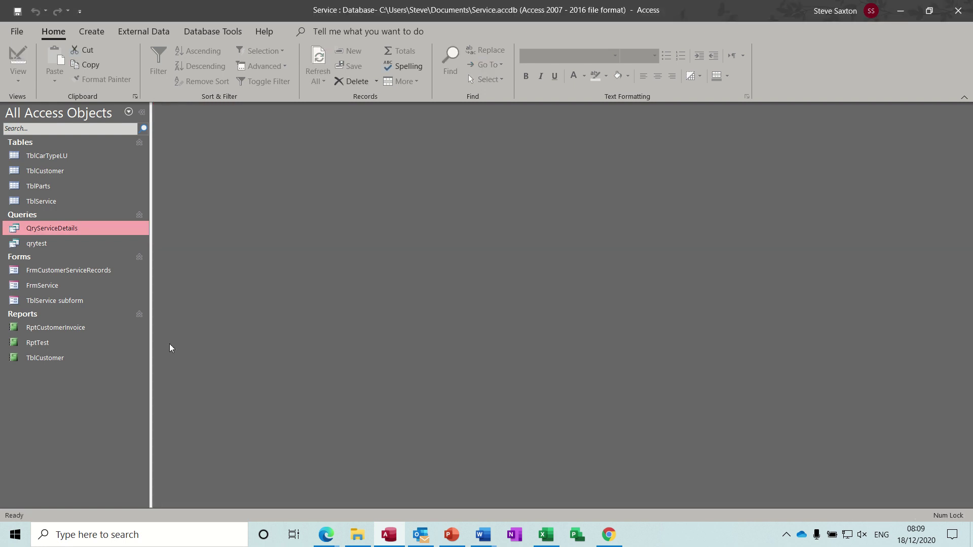